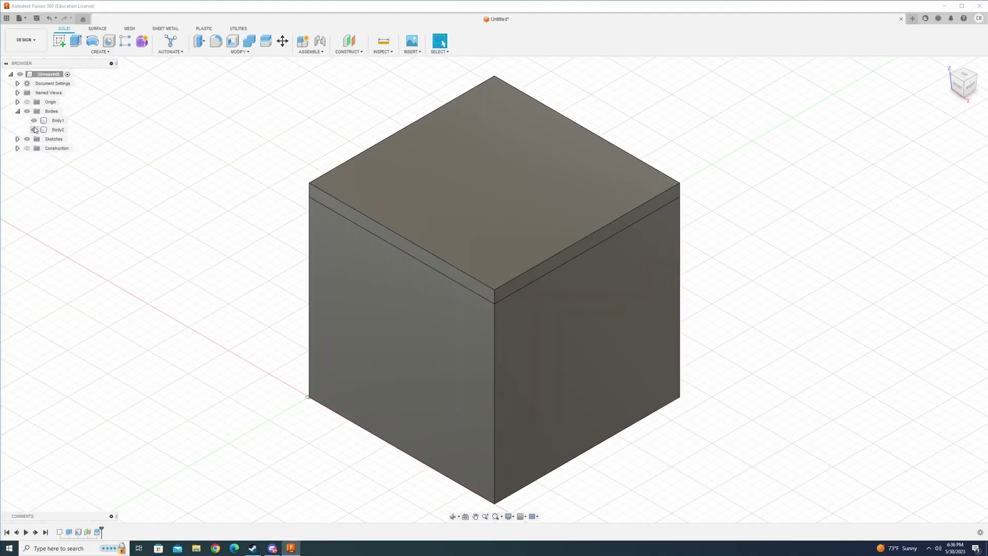
Step: Hide the lid body and measure the distance between the outer and inner top edges of the box wall
click(34, 130)
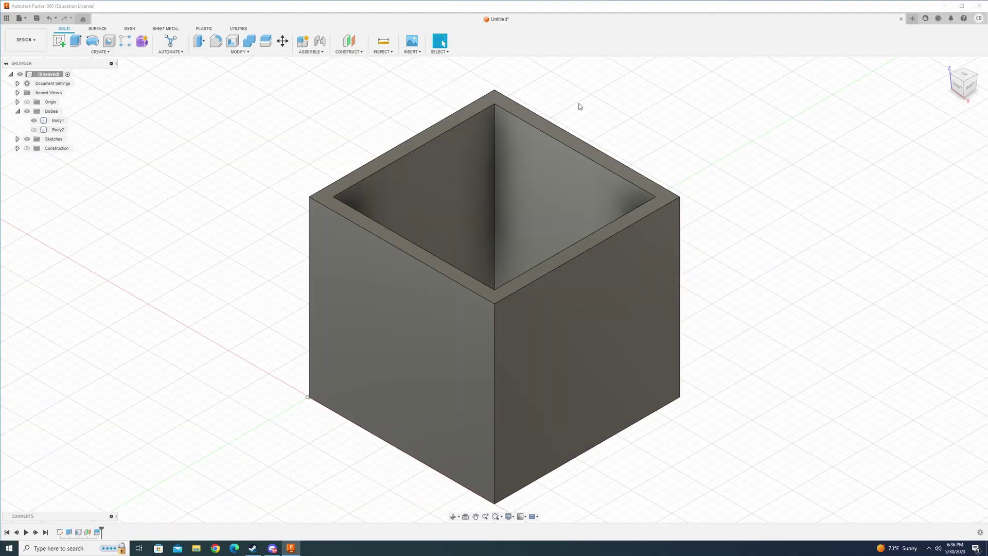
click(578, 148)
shift+middle_drag(775, 269, 403, 61)
click(403, 61)
click(383, 41)
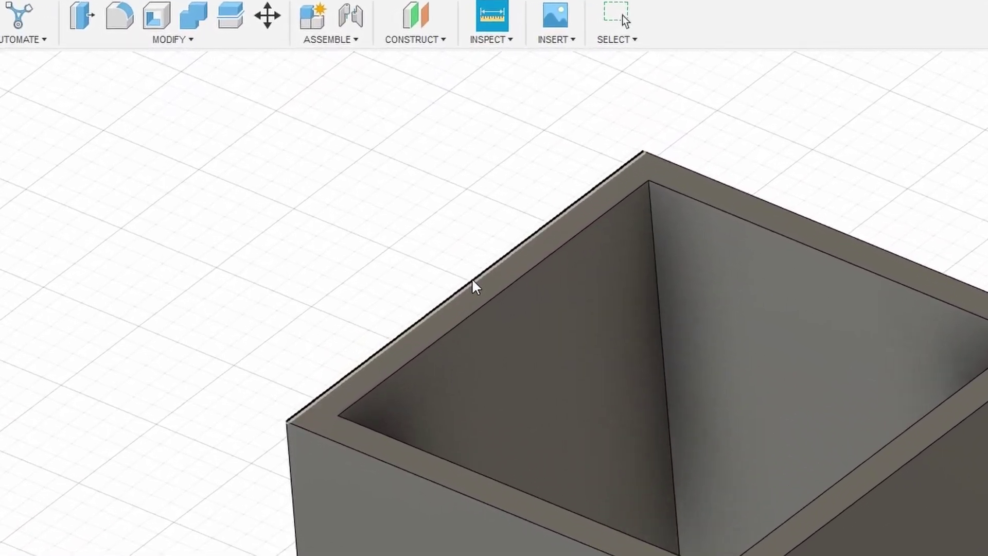
click(375, 161)
click(503, 297)
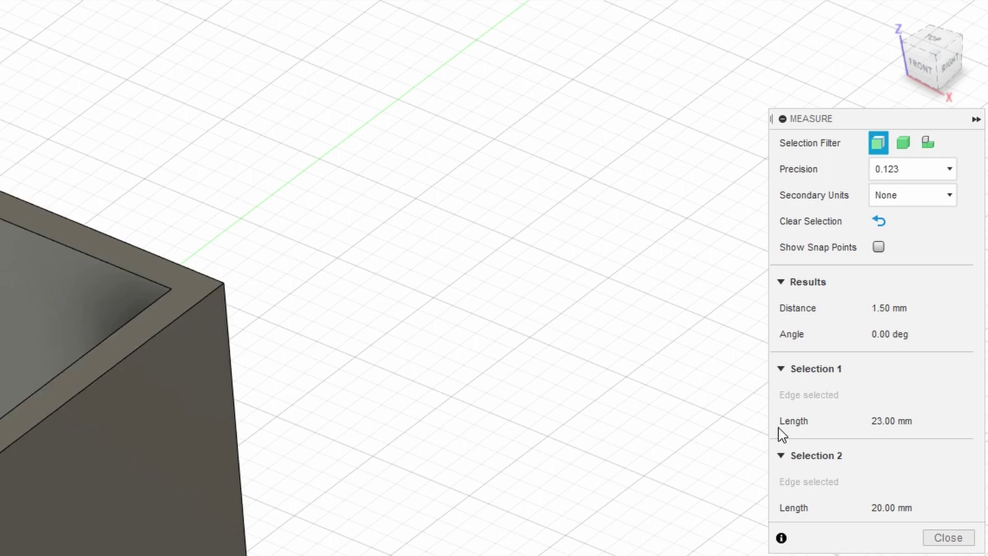
click(949, 538)
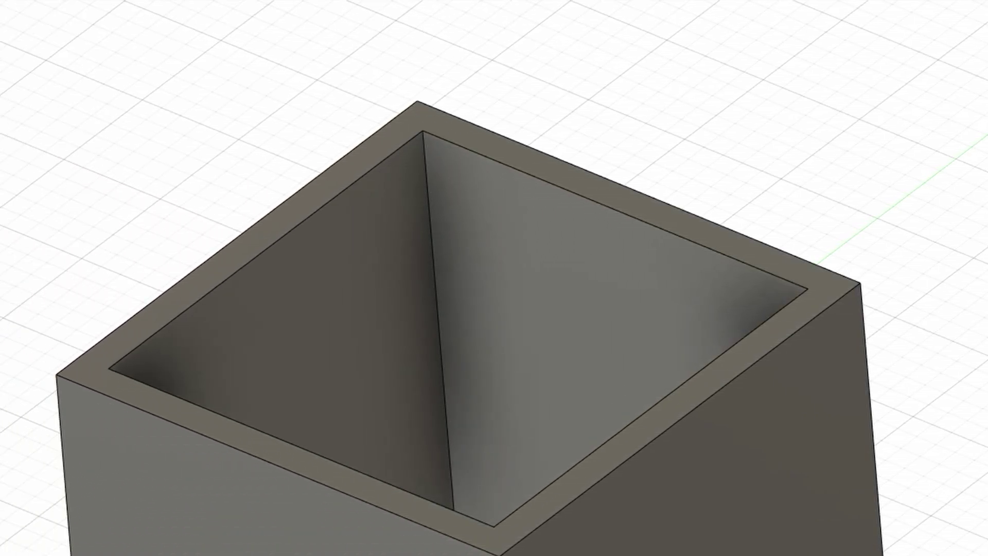
Step: Measure two adjacent inner top edges of the box opening
click(355, 222)
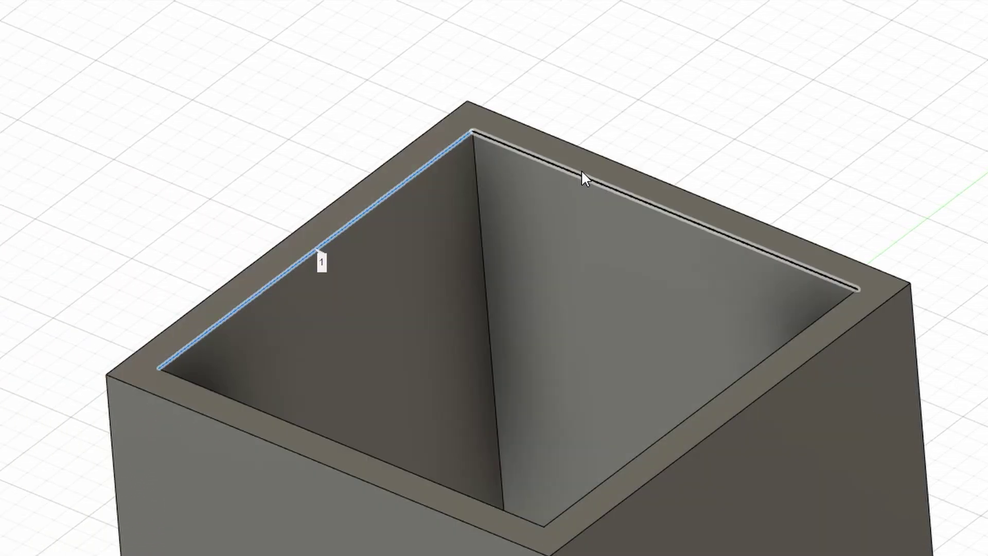
click(584, 178)
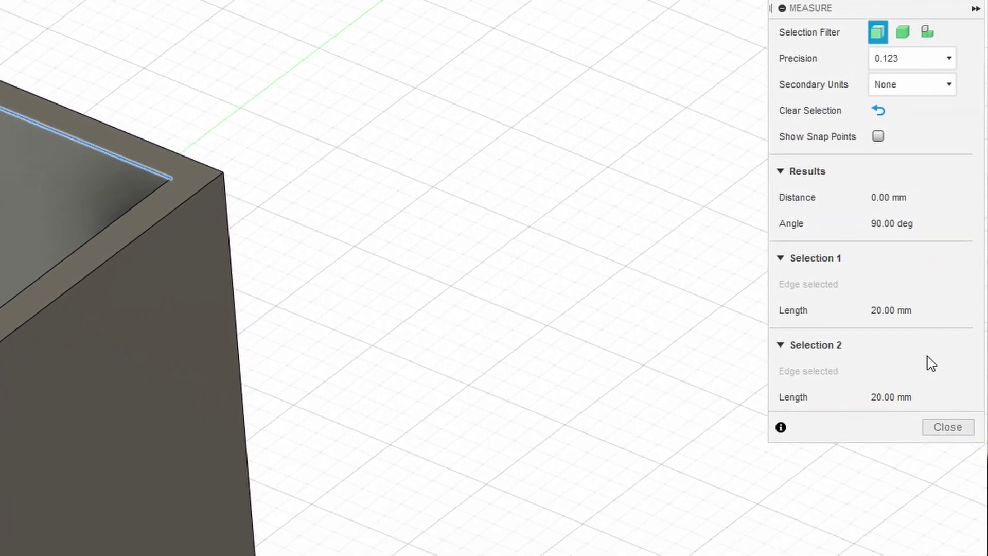
click(941, 434)
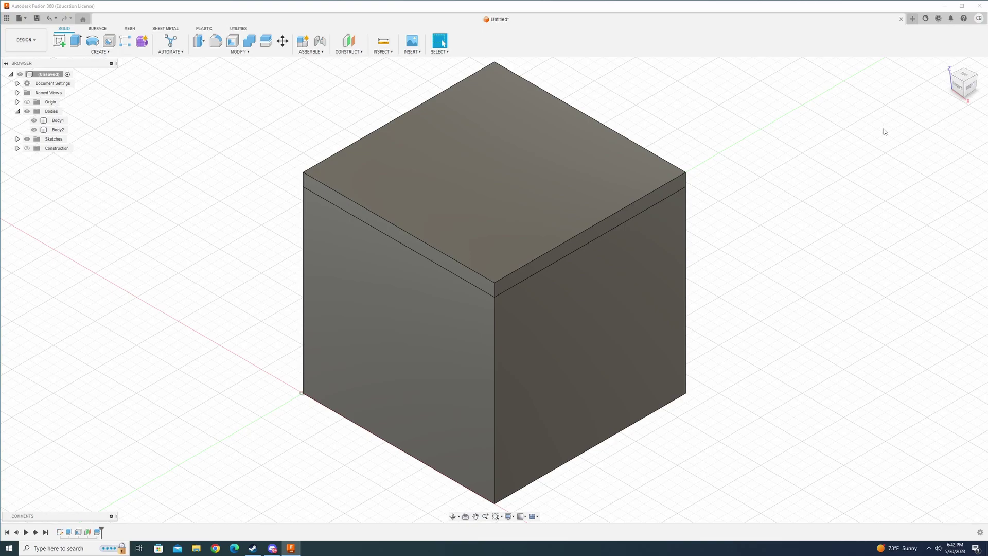
Step: Create a new body from the box's inner cavity with Boundary Fill, using the visible box and lid among the tools
click(34, 130)
click(34, 130)
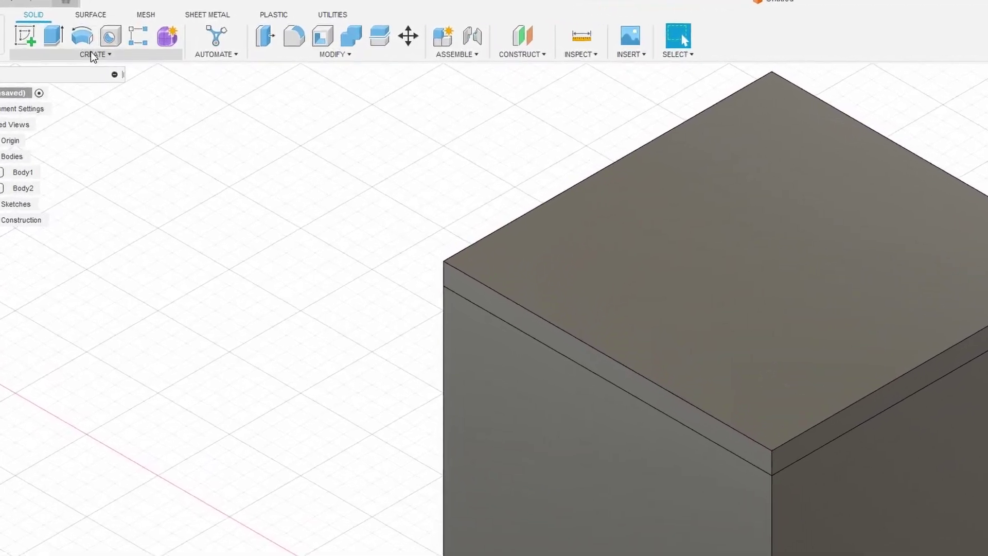
click(100, 52)
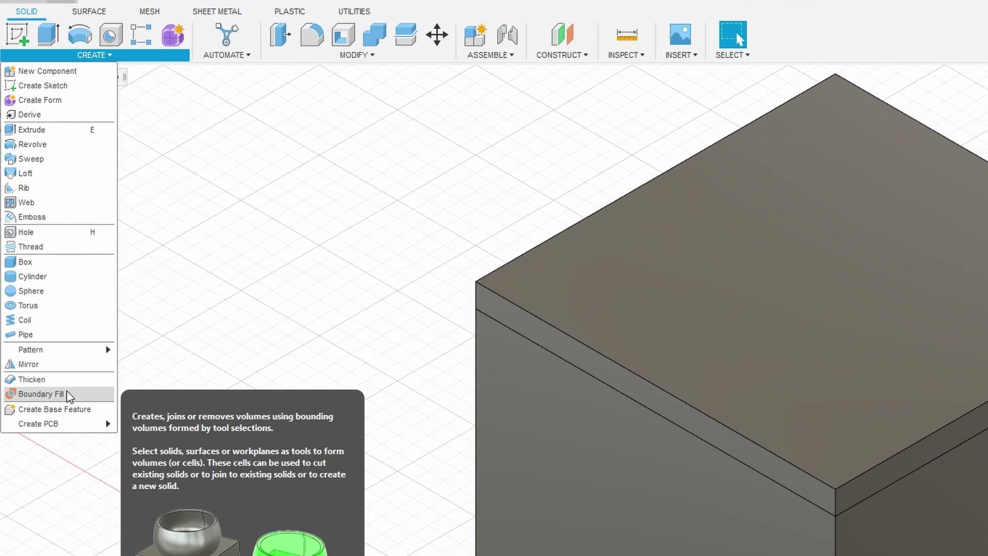
click(43, 394)
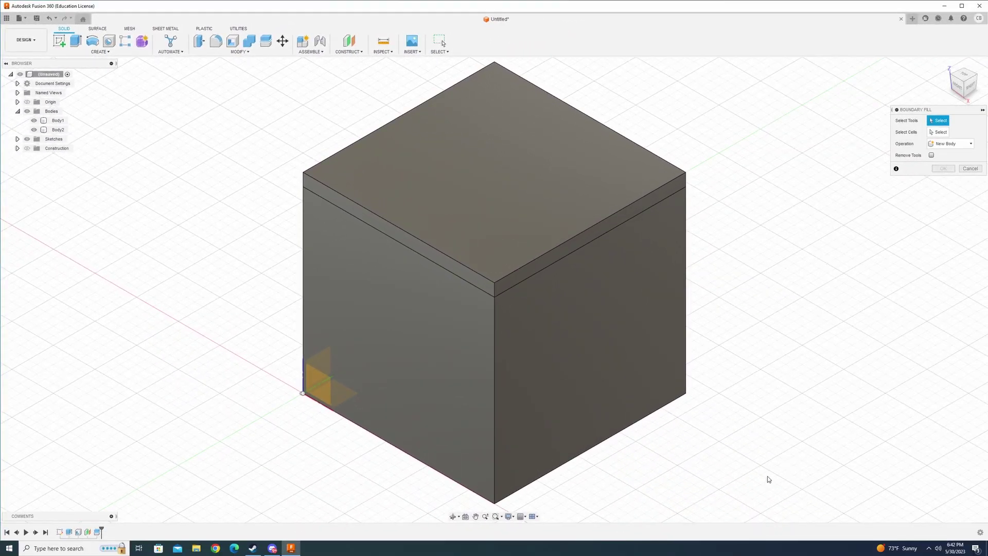
drag(769, 480, 218, 133)
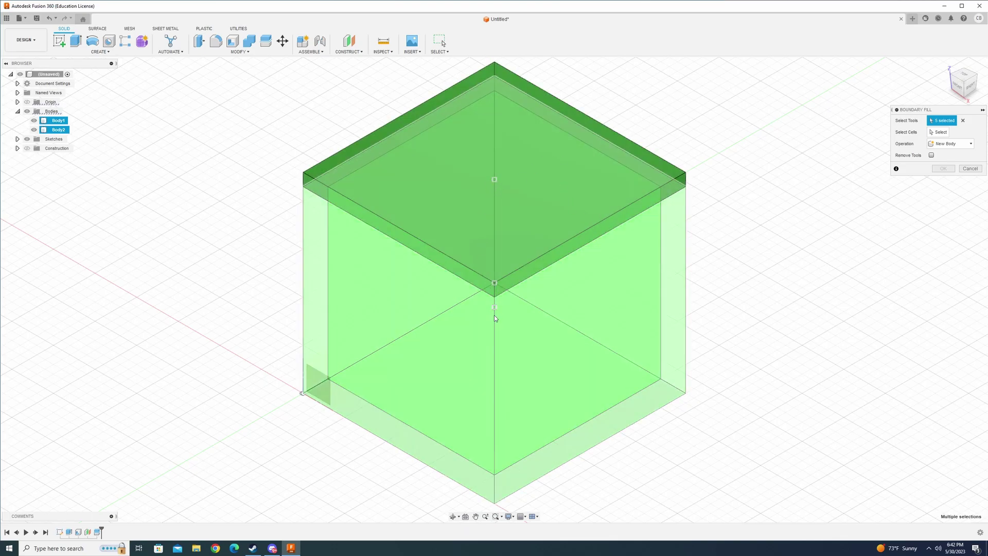
click(939, 133)
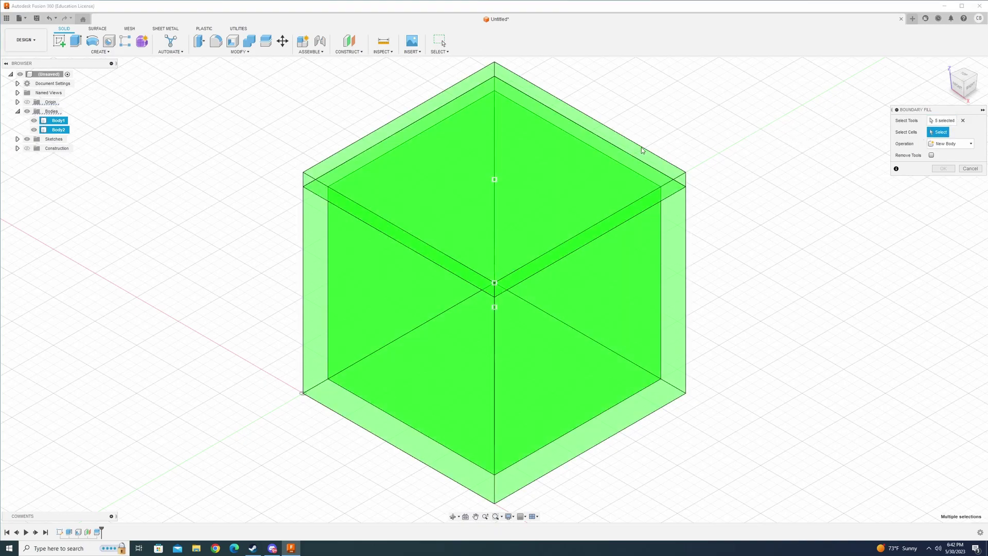
shift+middle_drag(642, 150, 473, 199)
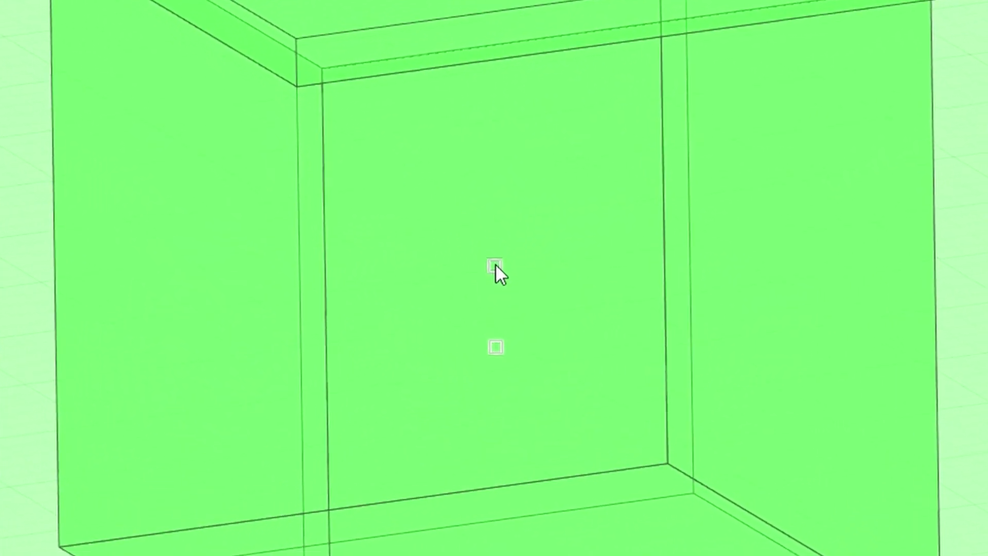
click(488, 295)
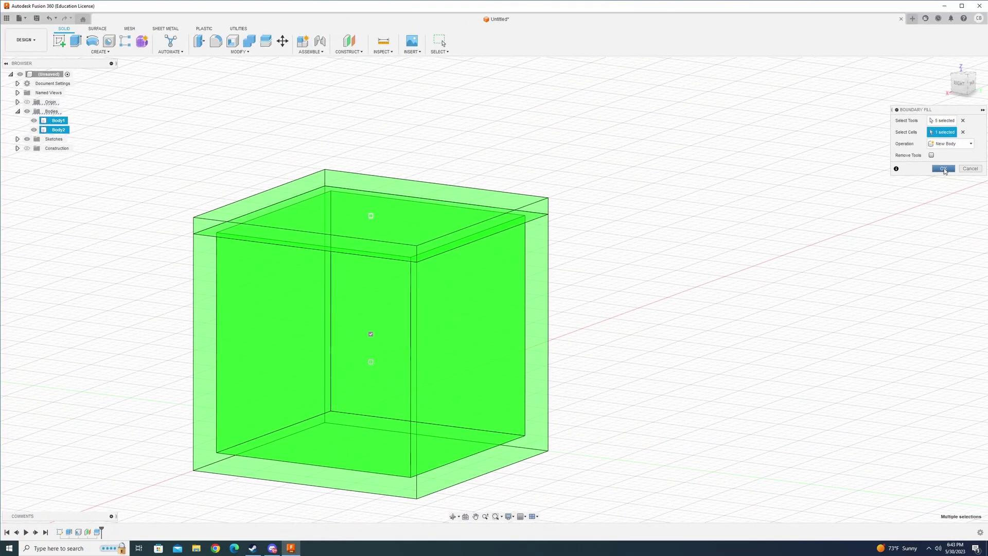
click(944, 169)
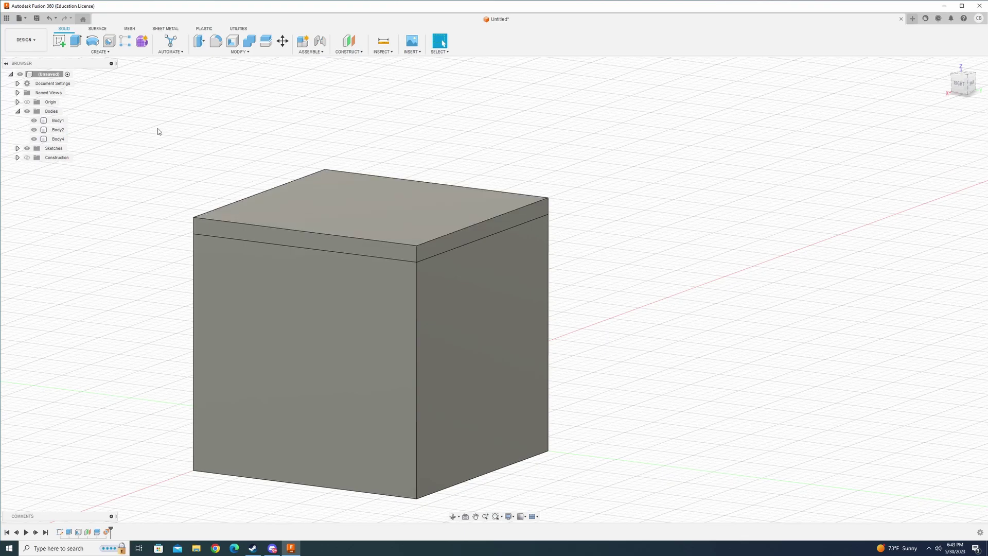
Step: Hide the lid and examine the new fill body inside the box from above
shift+middle_drag(157, 131, 185, 170)
click(33, 130)
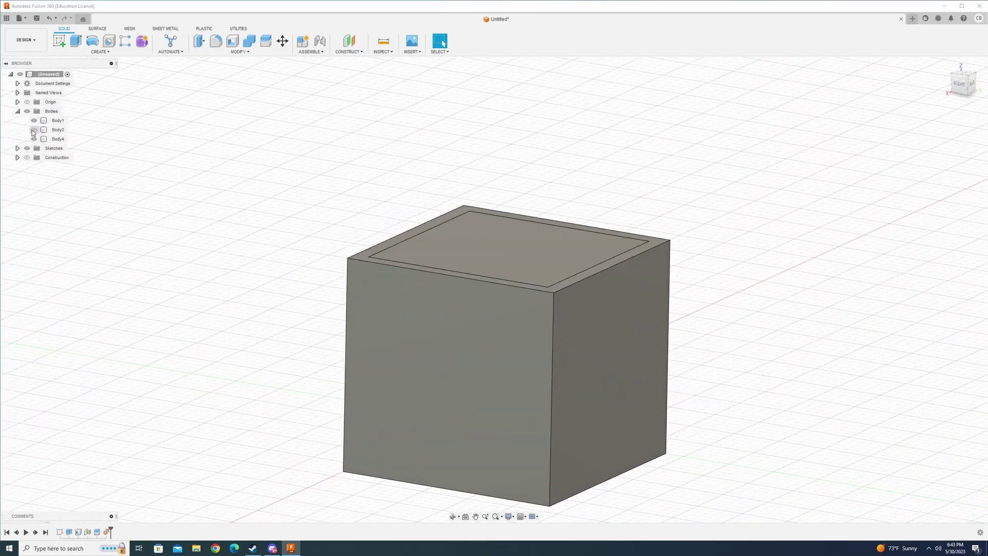
click(58, 139)
shift+middle_drag(511, 264, 521, 285)
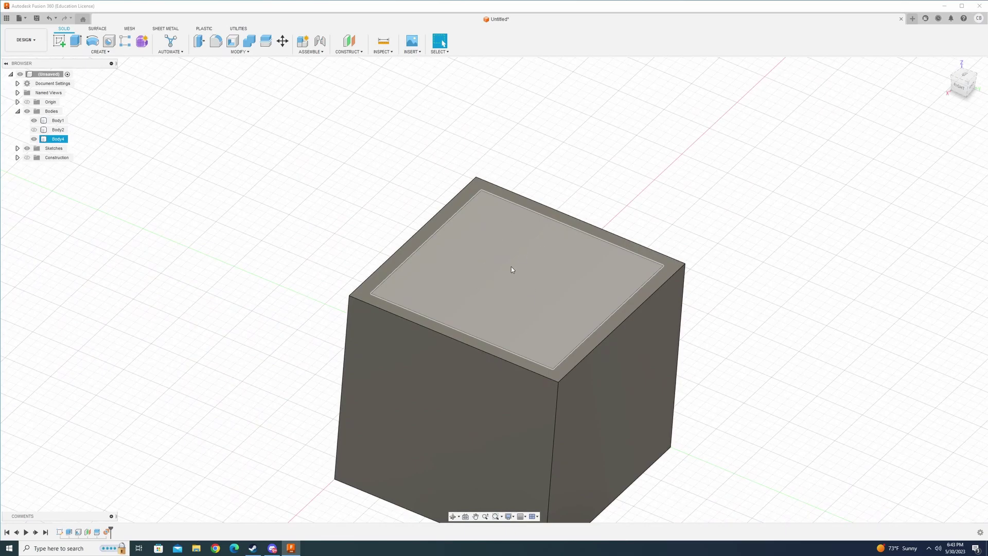
click(58, 130)
click(33, 130)
click(33, 130)
Step: Assign the Water physical material from the Liquid category to the fill body Body4
right_click(59, 140)
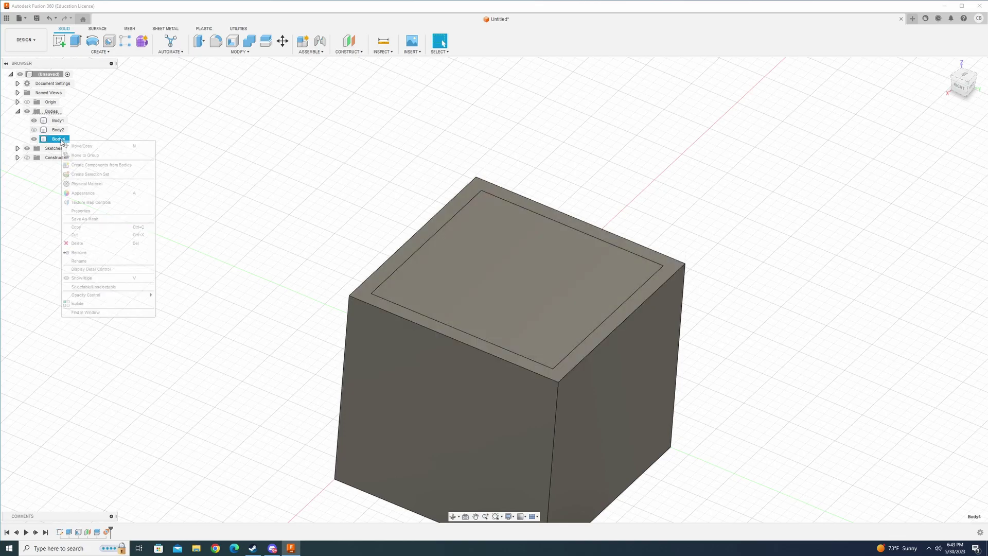
key(Escape)
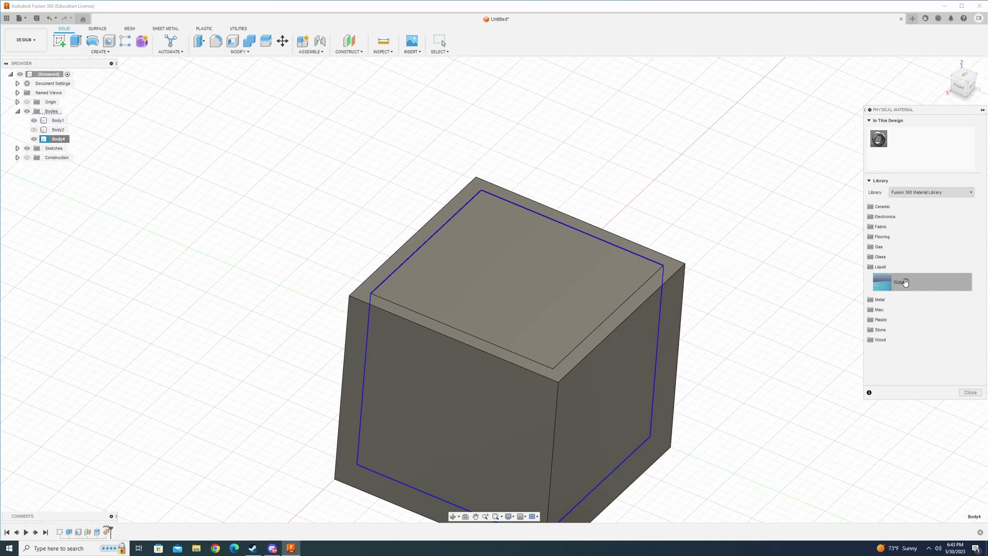
drag(906, 282, 57, 140)
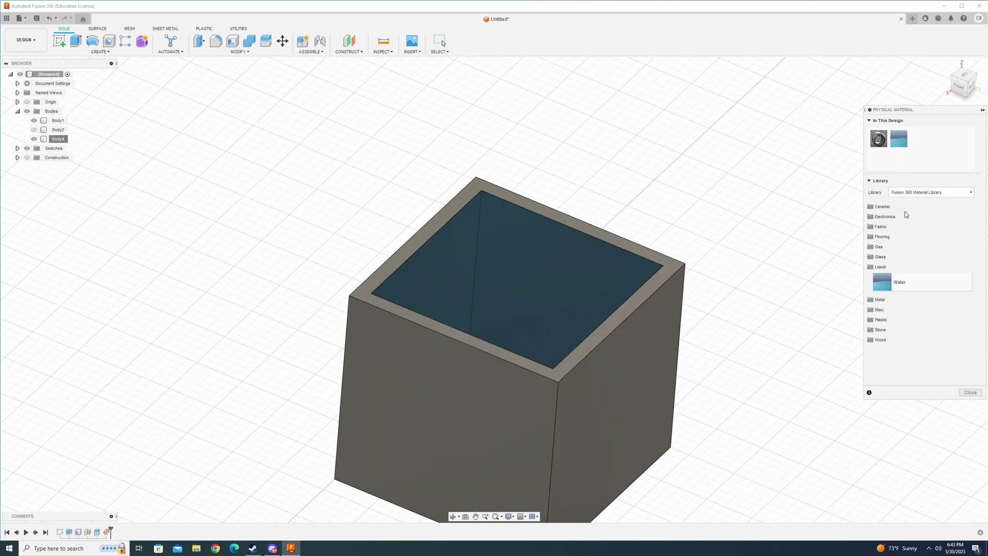
click(979, 393)
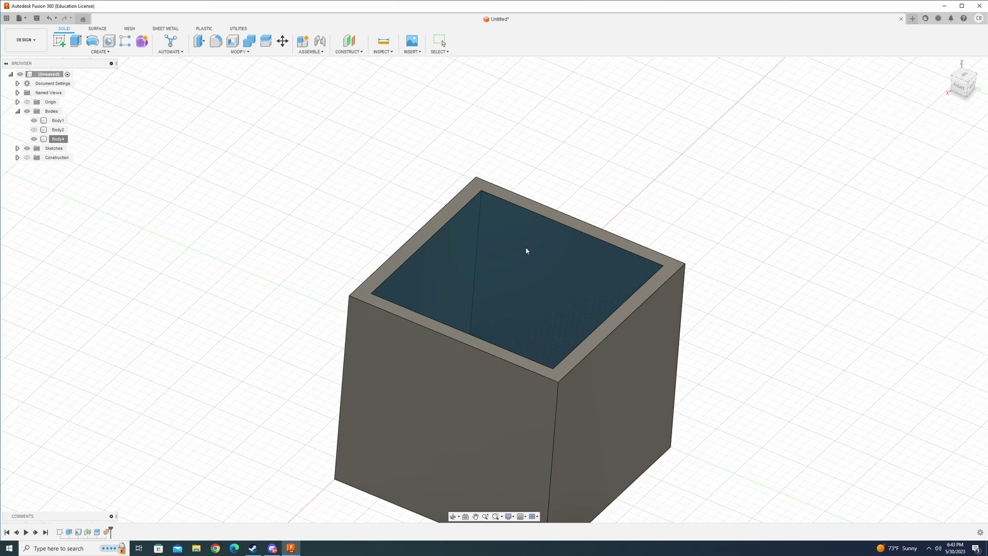
Step: Hide the box body to examine the water body on its own, and show the box again
shift+middle_drag(520, 255, 484, 417)
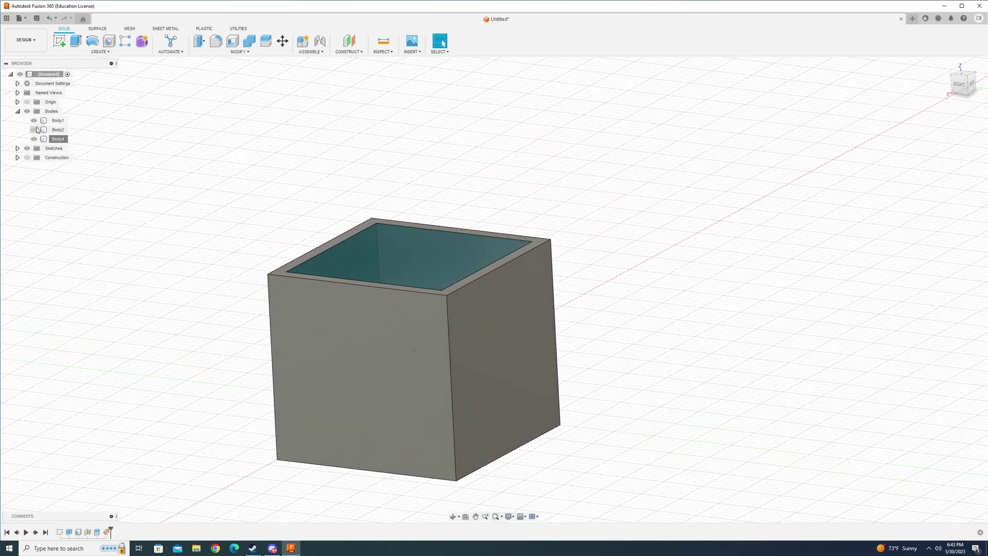
click(34, 120)
click(33, 120)
click(34, 121)
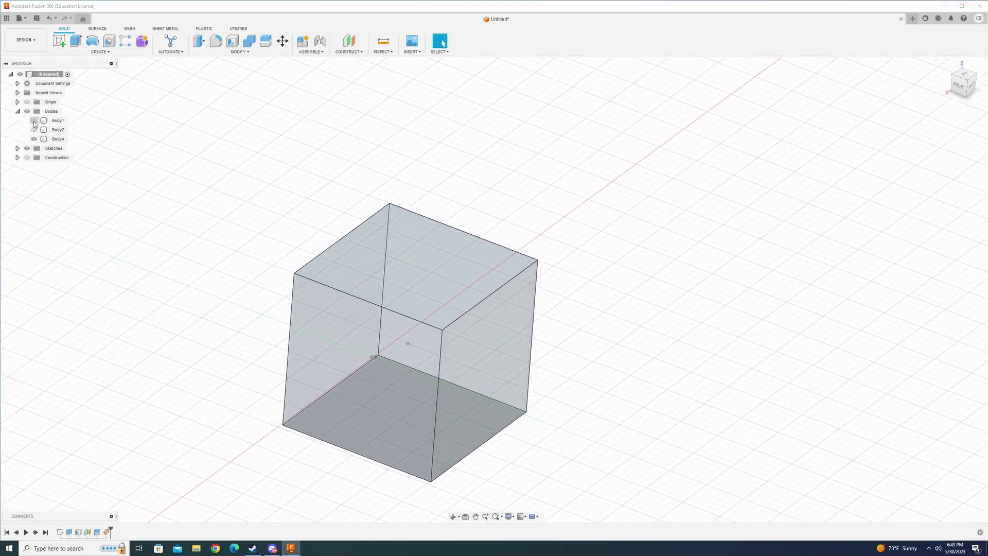
click(34, 120)
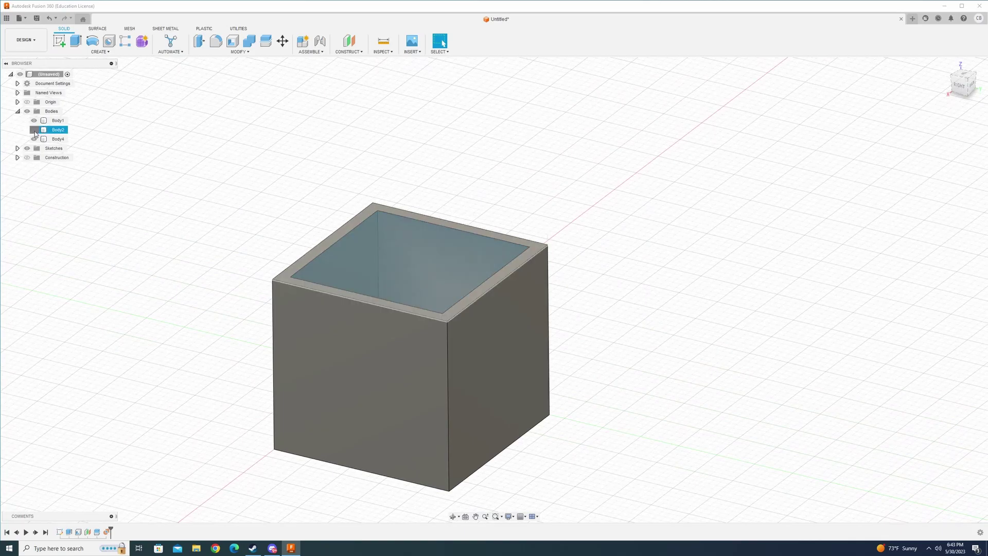
Step: Show the lid again and open the properties of the water body Body4
click(34, 130)
click(36, 121)
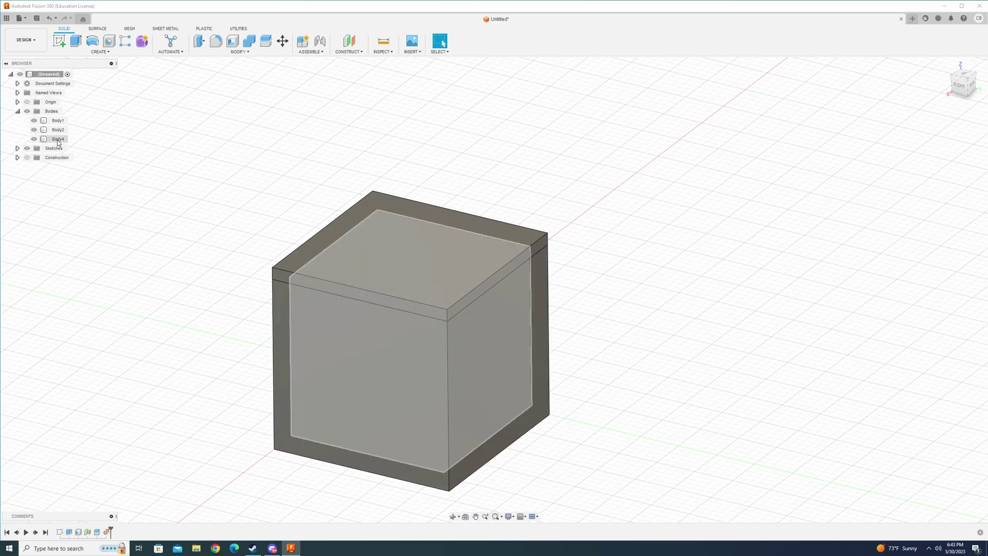
right_click(57, 141)
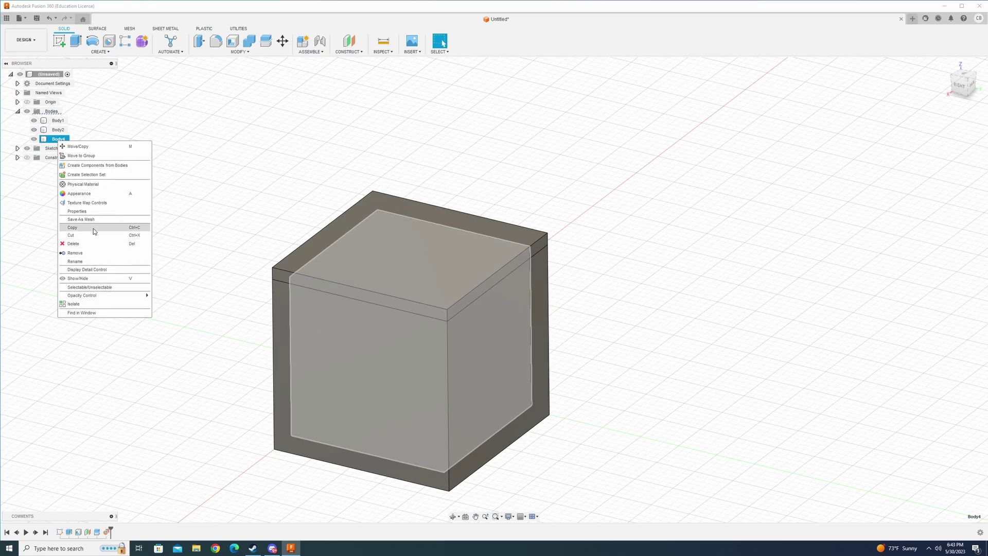
click(77, 211)
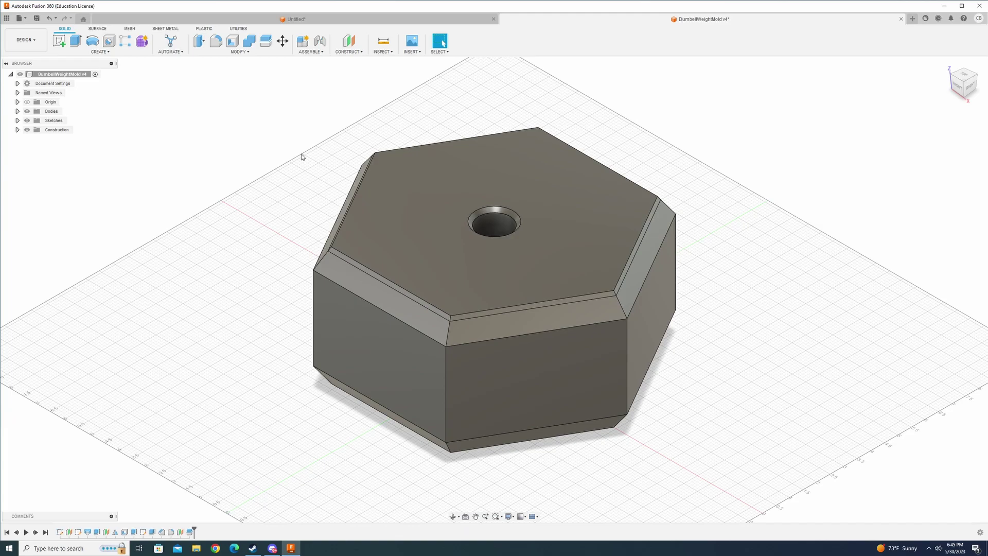
Step: Start a Boundary Fill in the DumbellWeightMold design and hide the lid Body2 to examine the mold's interior
click(113, 53)
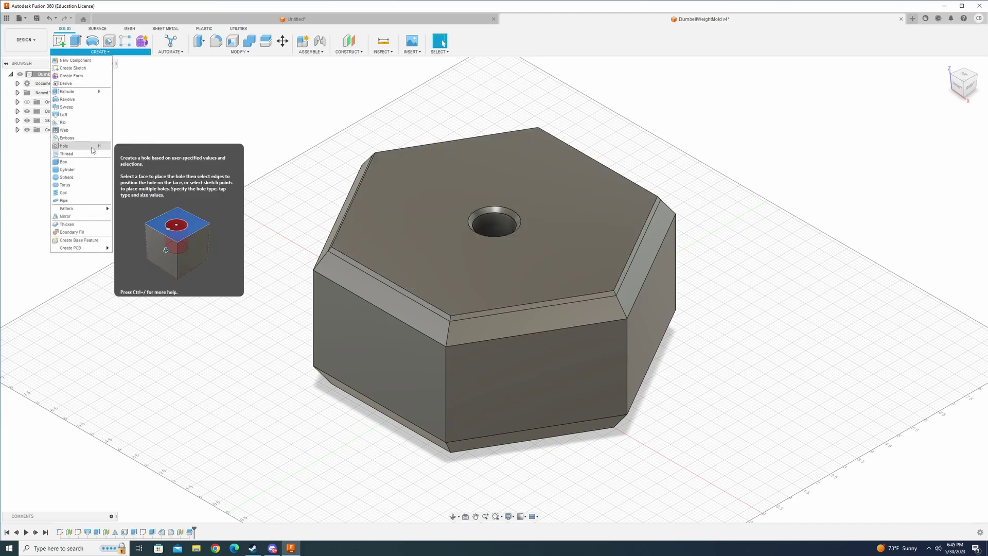
click(71, 232)
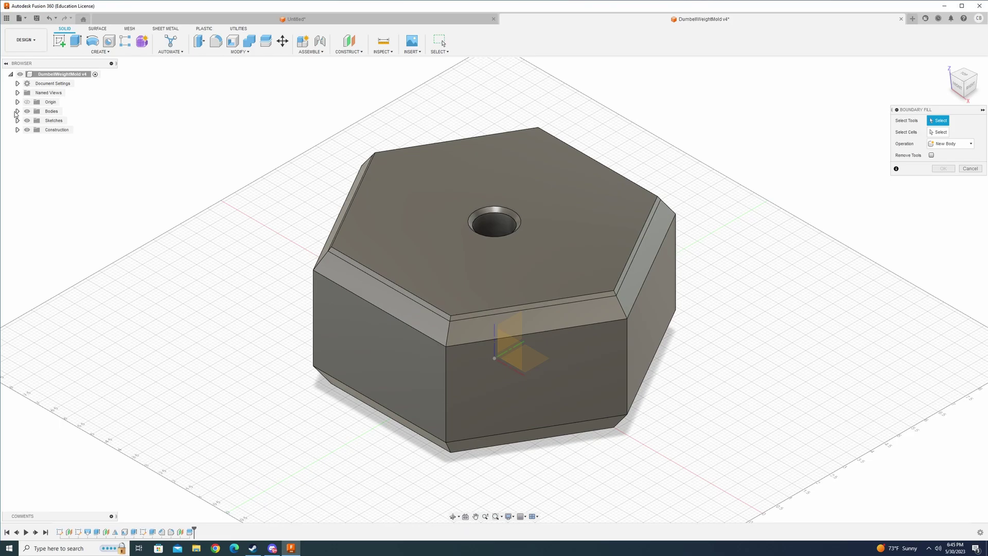
click(17, 111)
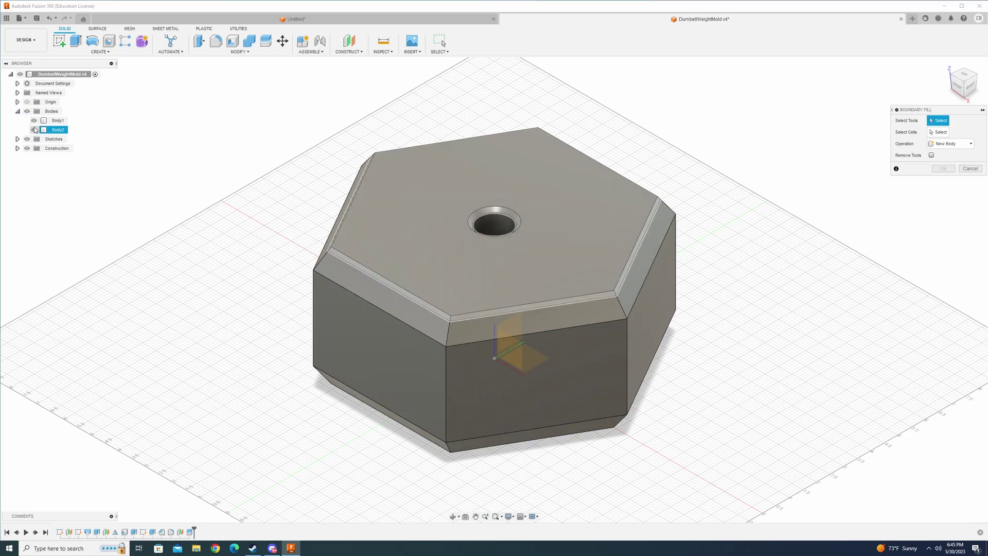
click(34, 121)
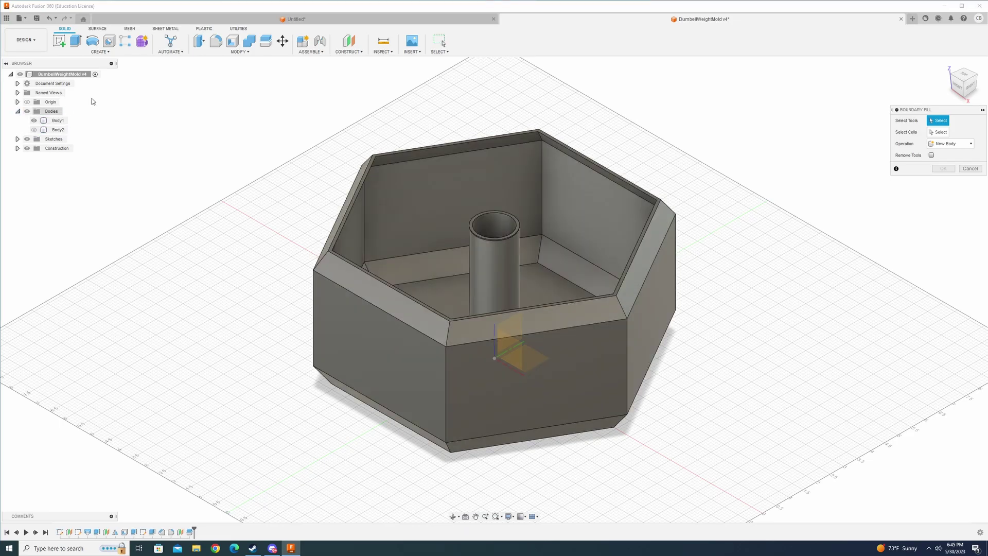
click(452, 159)
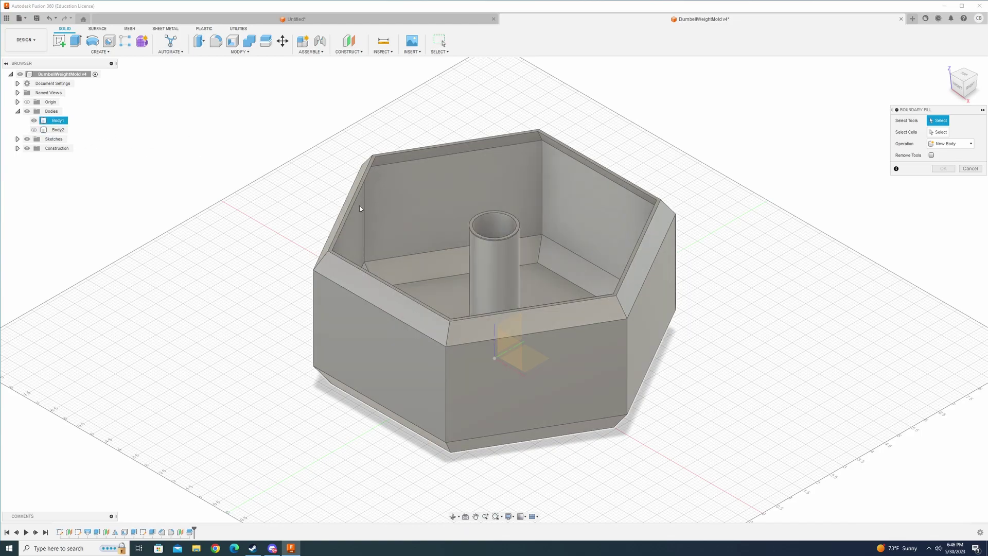
Step: Show the mold's lid and hide its base to examine the lid's underside, and make both bodies visible again
click(35, 122)
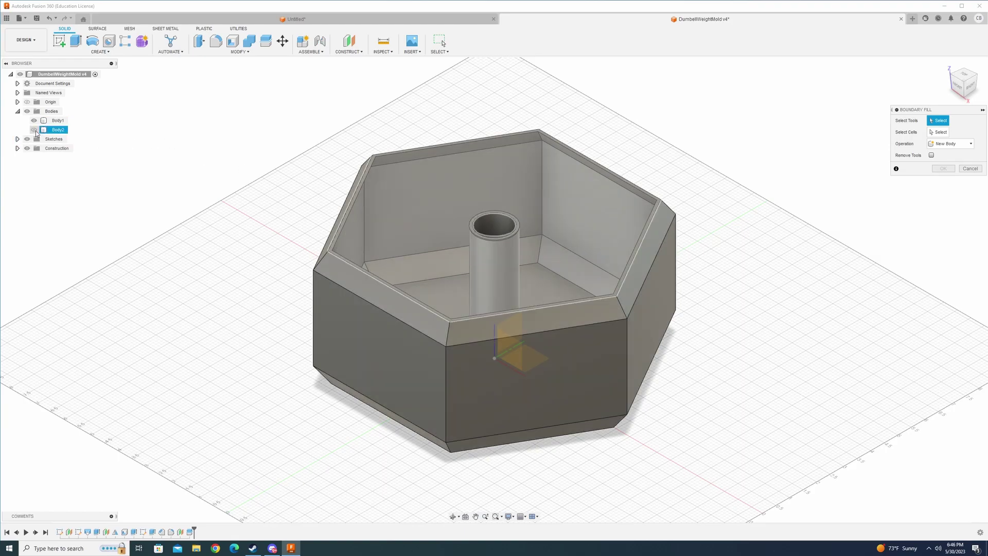
click(34, 120)
shift+middle_drag(597, 54, 441, 204)
scroll(442, 204, up, 5)
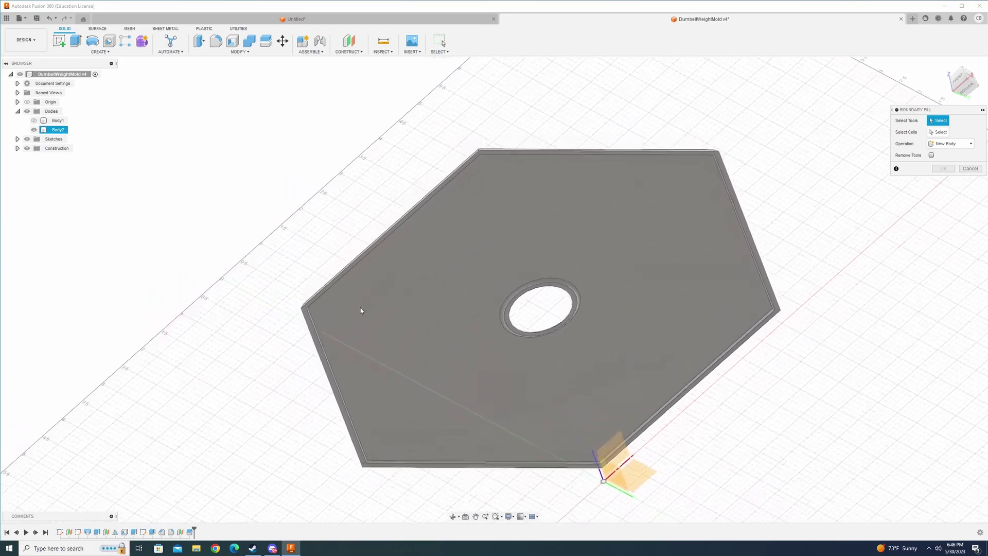
shift+middle_drag(315, 370, 33, 136)
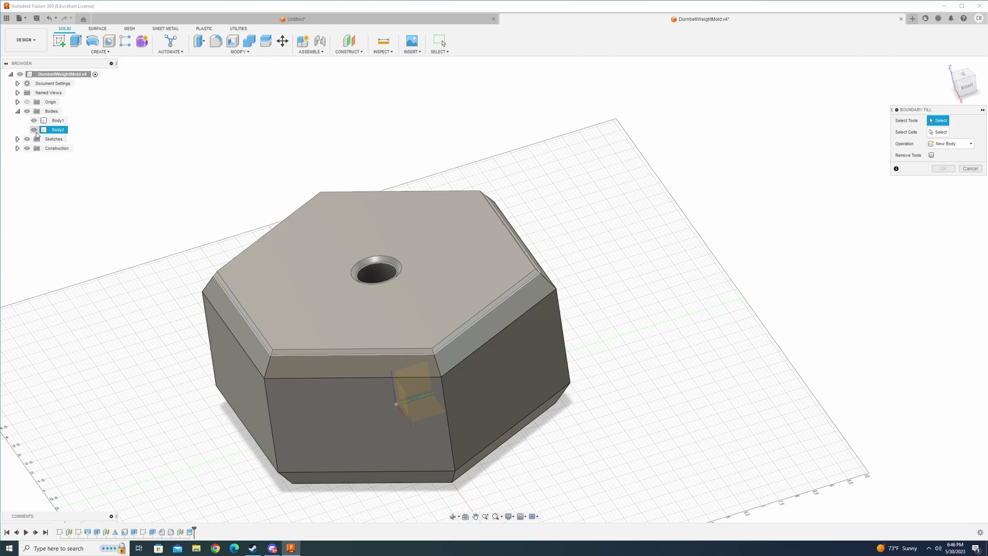
Step: Hide the lid Body2, show construction plane Plane3, and pick Body1 and Plane3 as the boundary fill tools
click(34, 130)
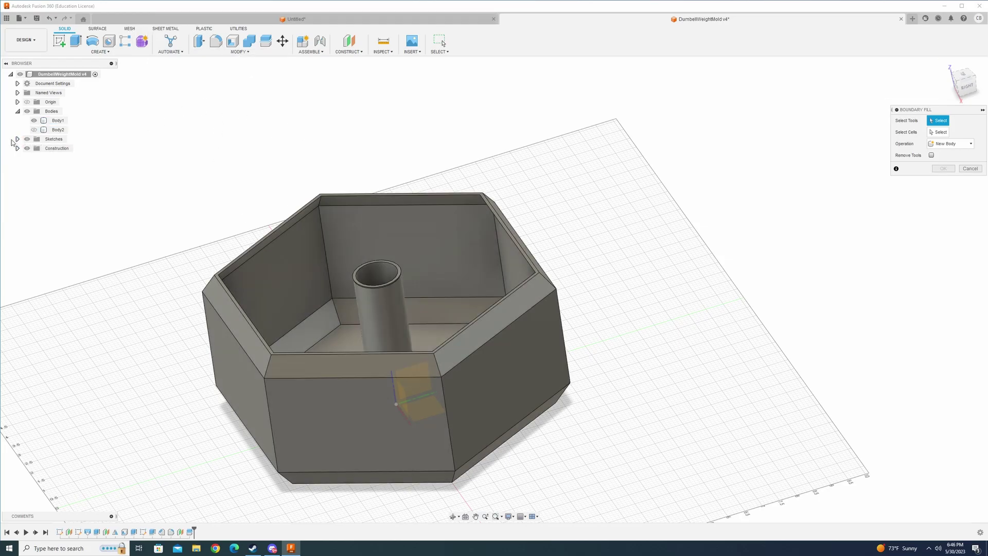
click(454, 249)
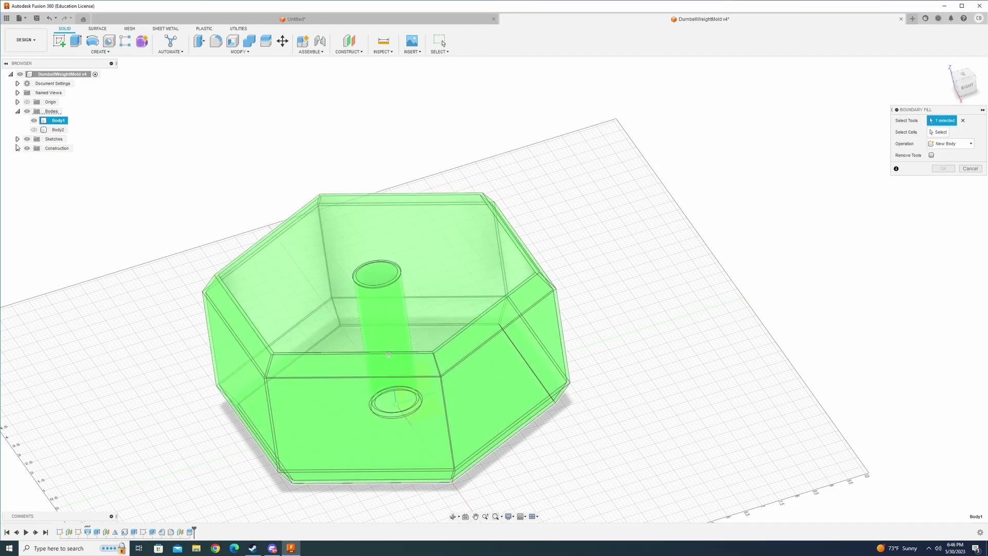
click(17, 149)
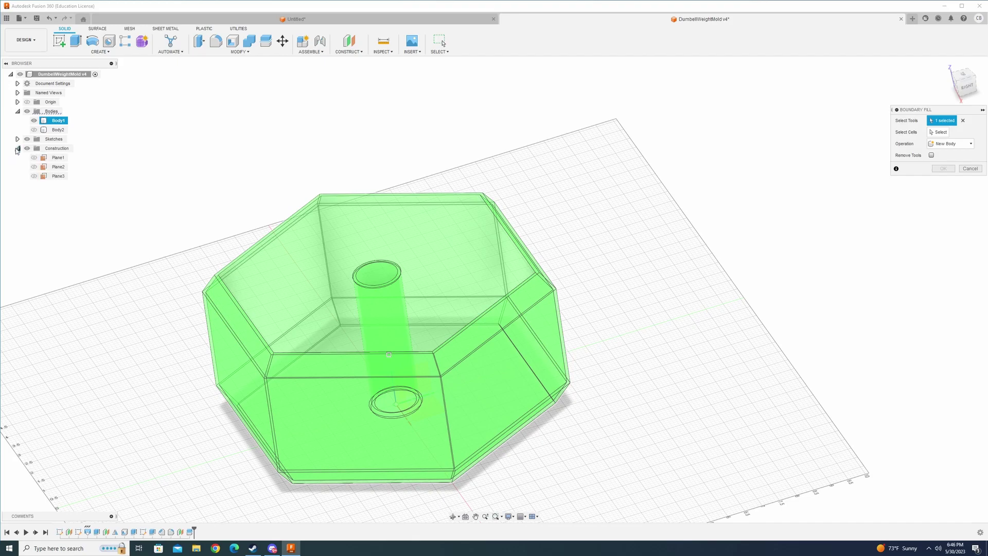
click(34, 176)
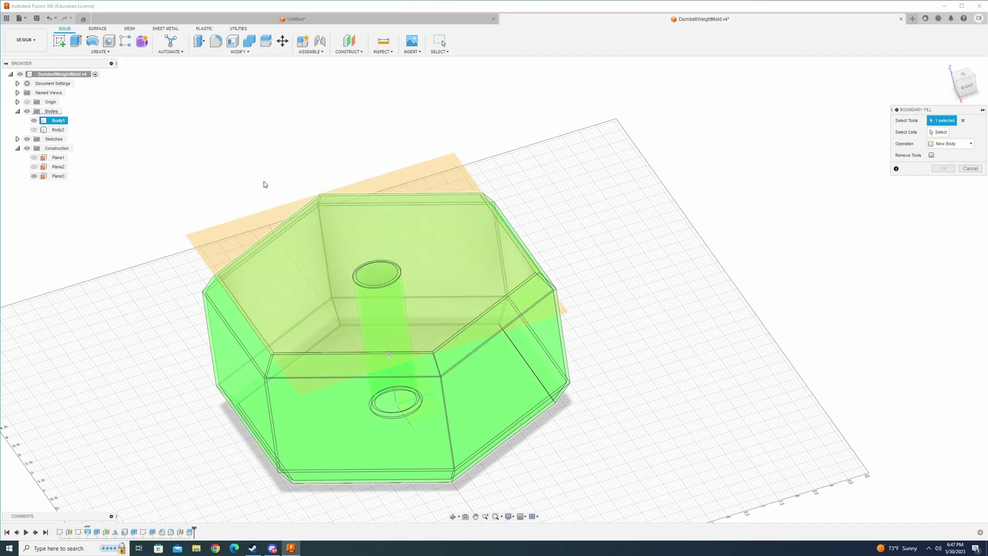
shift+middle_drag(265, 192, 467, 355)
click(318, 192)
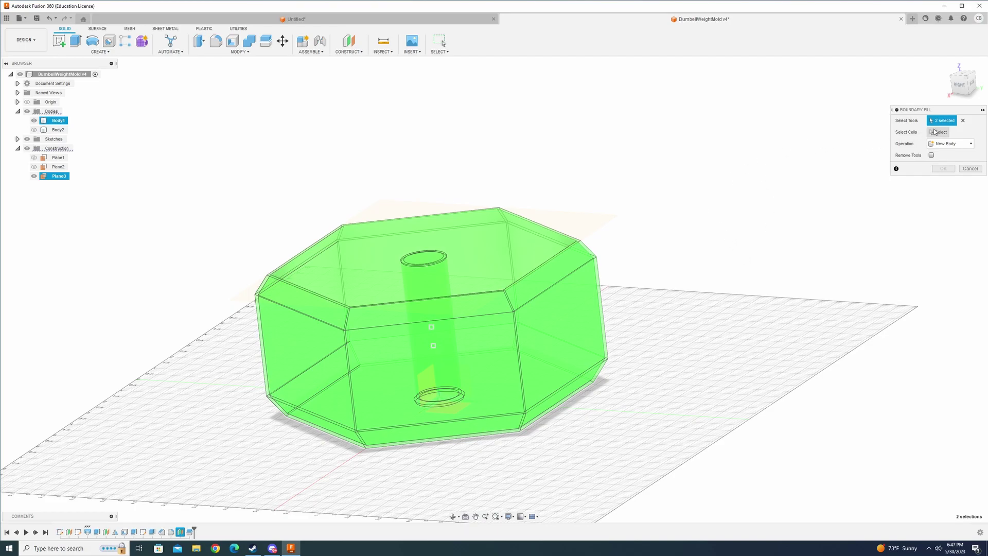
Step: Clear the picked tools and window-select the whole mold, taking Body1, Plane3 and the origin planes as tools
click(963, 120)
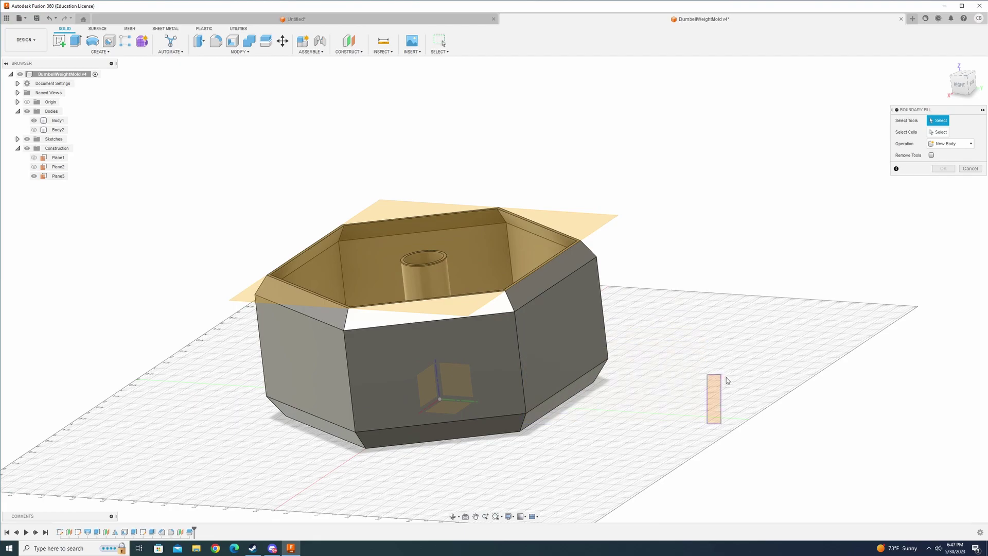
drag(130, 120, 755, 496)
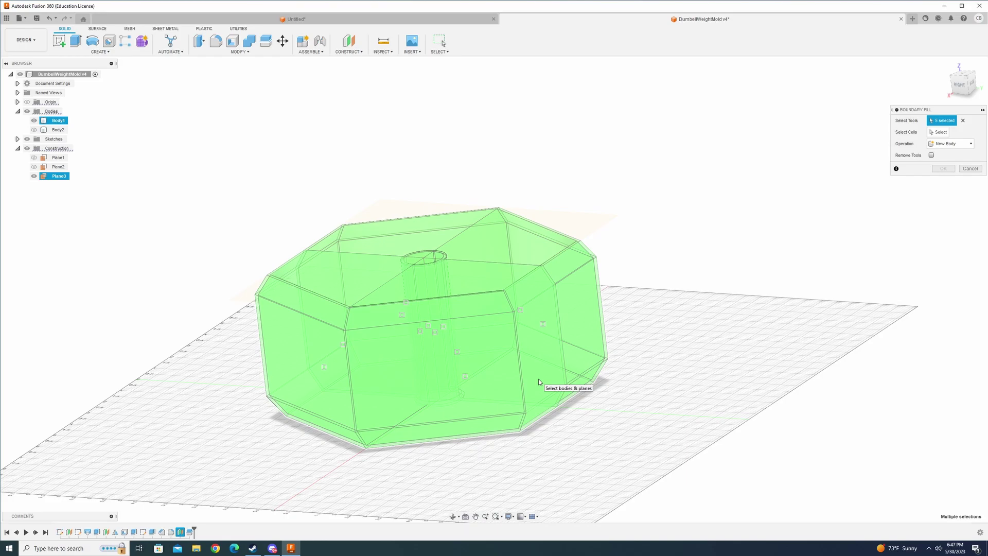
Step: Select the four inner cavity cells around the central tube and create the boundary fill as a new body
click(945, 132)
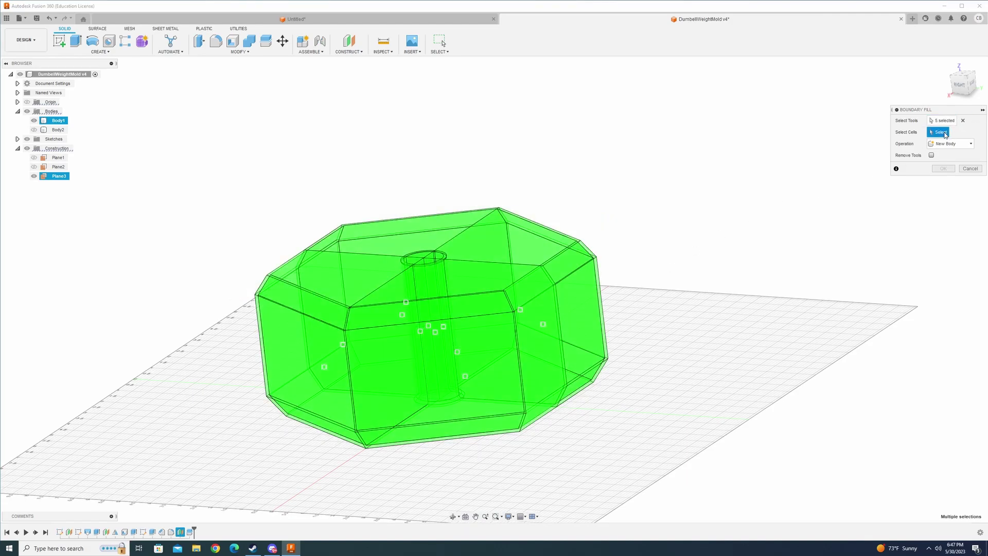
shift+middle_drag(862, 185, 400, 374)
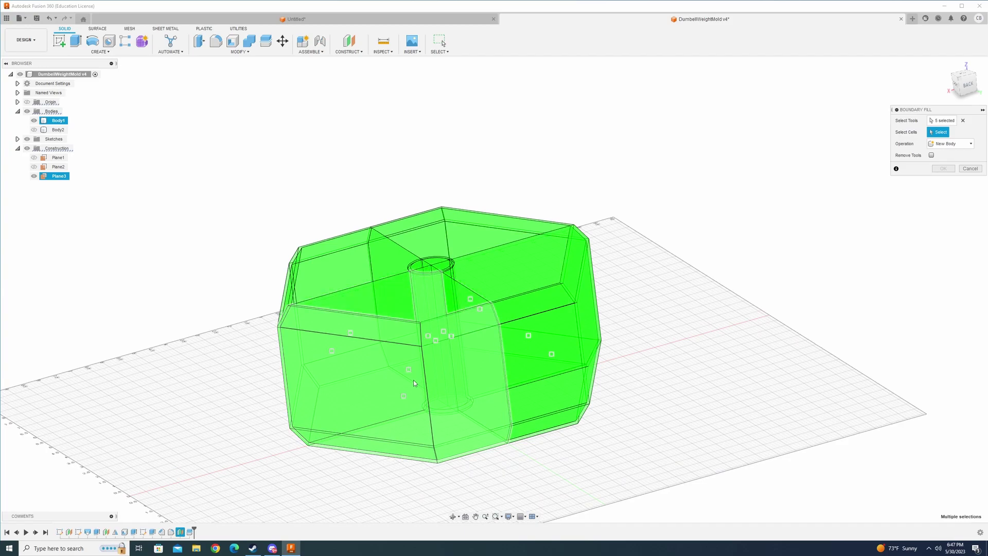
shift+middle_drag(412, 377, 418, 452)
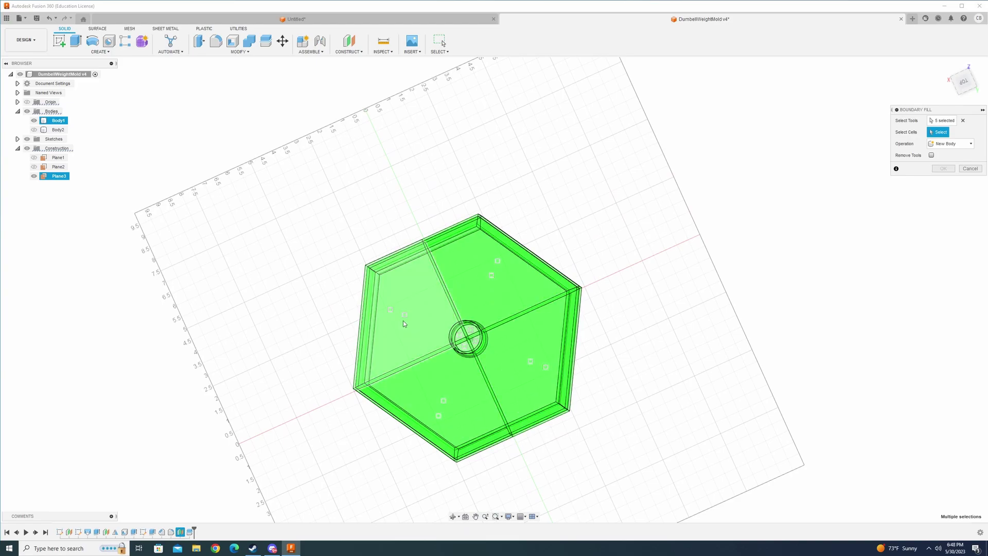
shift+middle_drag(402, 313, 502, 421)
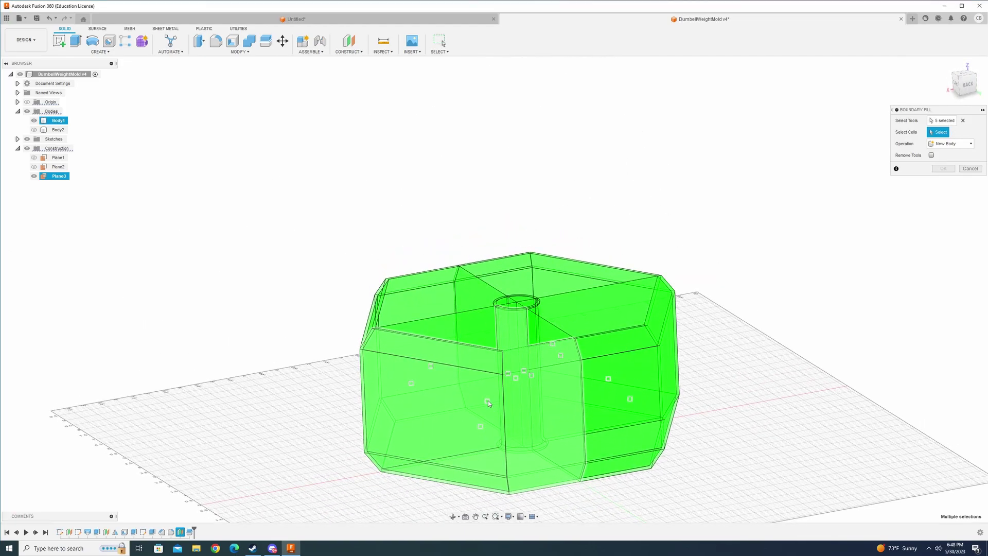
mouse_move(488, 400)
middle_down()
mouse_move(450, 367)
mouse_move(506, 358)
mouse_move(433, 372)
mouse_move(406, 357)
mouse_move(483, 381)
mouse_move(407, 352)
mouse_move(410, 366)
mouse_move(473, 397)
mouse_move(603, 393)
mouse_move(889, 188)
mouse_move(939, 172)
middle_up()
click(445, 360)
click(456, 363)
click(455, 363)
click(406, 357)
click(459, 389)
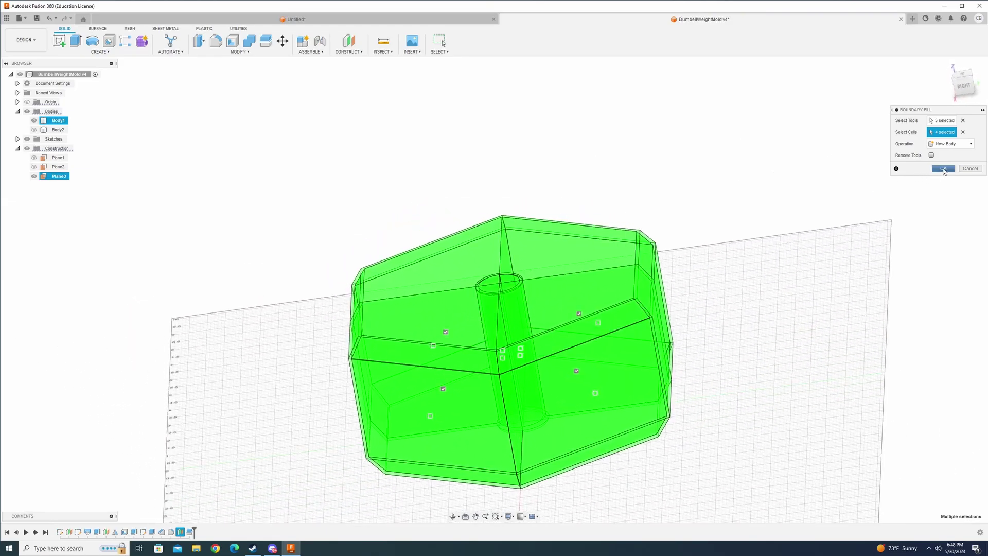
click(944, 169)
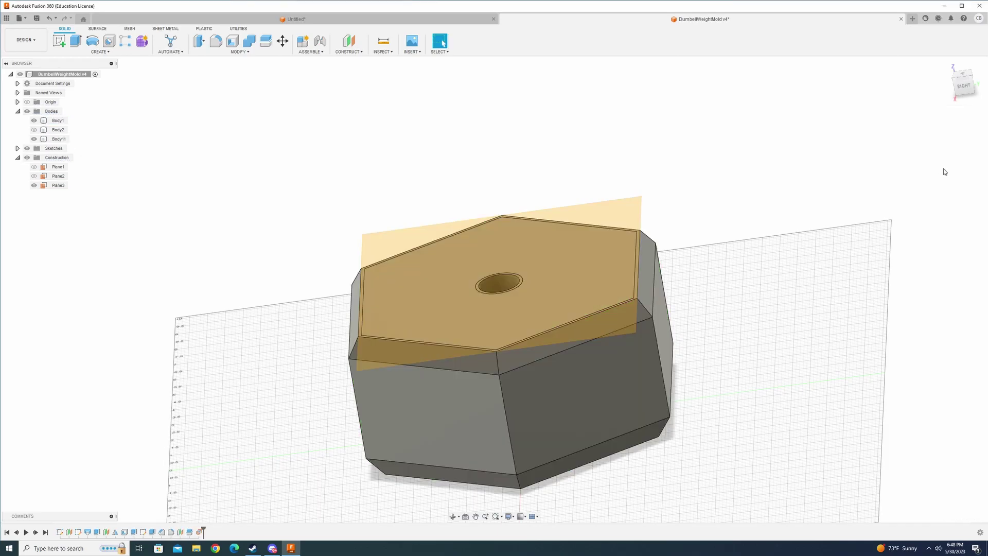
Step: Hide Plane3 and the mold base Body1 to examine the new fill body on its own
shift+middle_drag(811, 304, 571, 336)
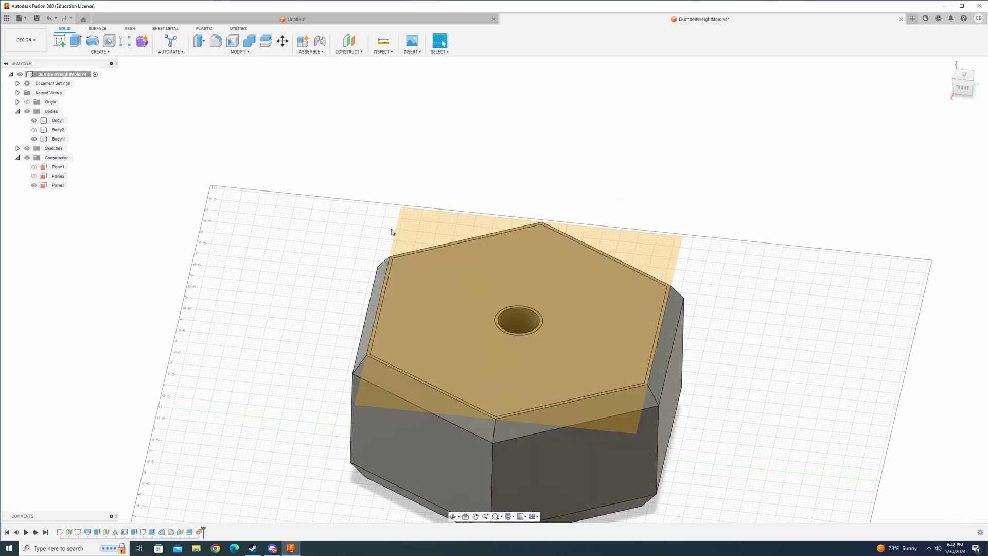
click(34, 185)
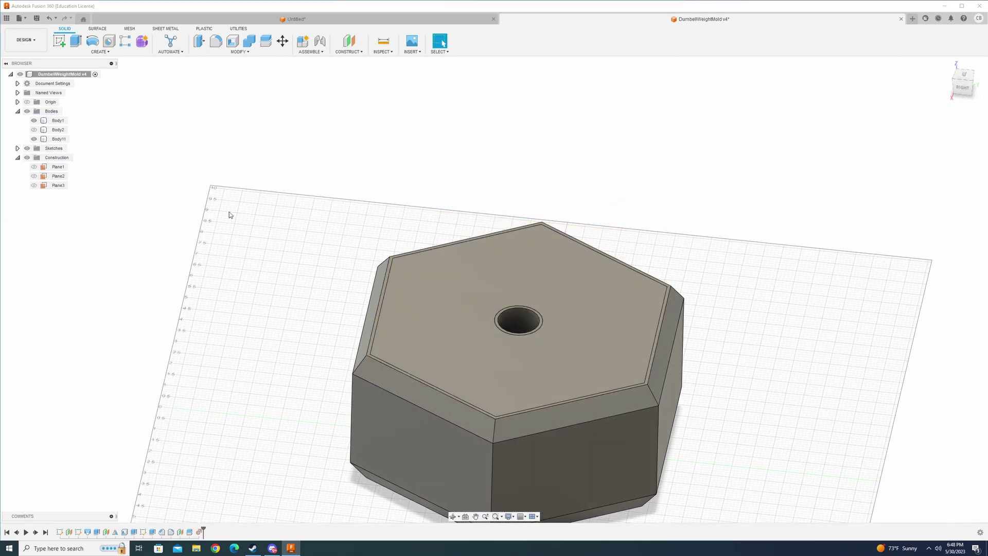
click(542, 301)
shift+middle_drag(610, 284, 175, 165)
click(33, 121)
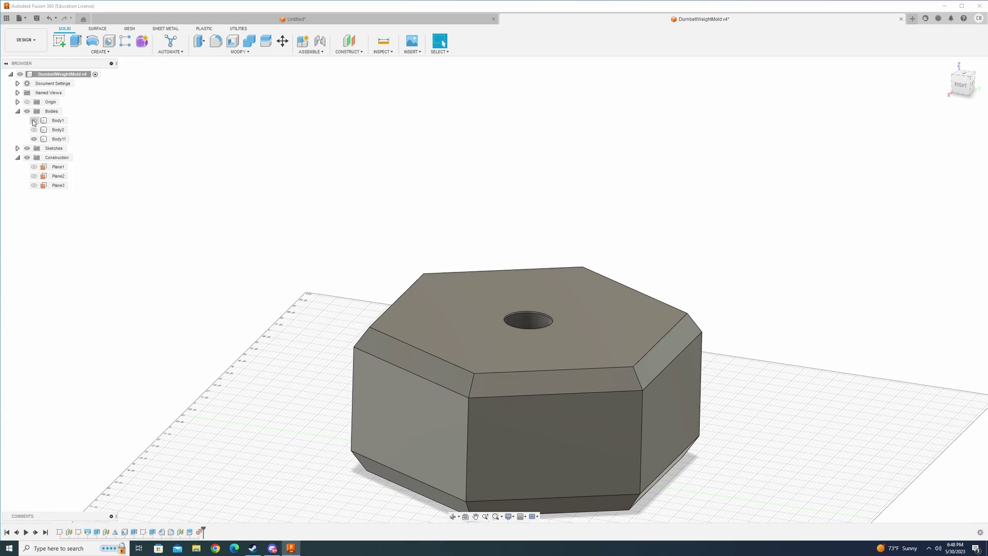
Step: Apply the Water physical material to the fill body Body11
right_click(55, 139)
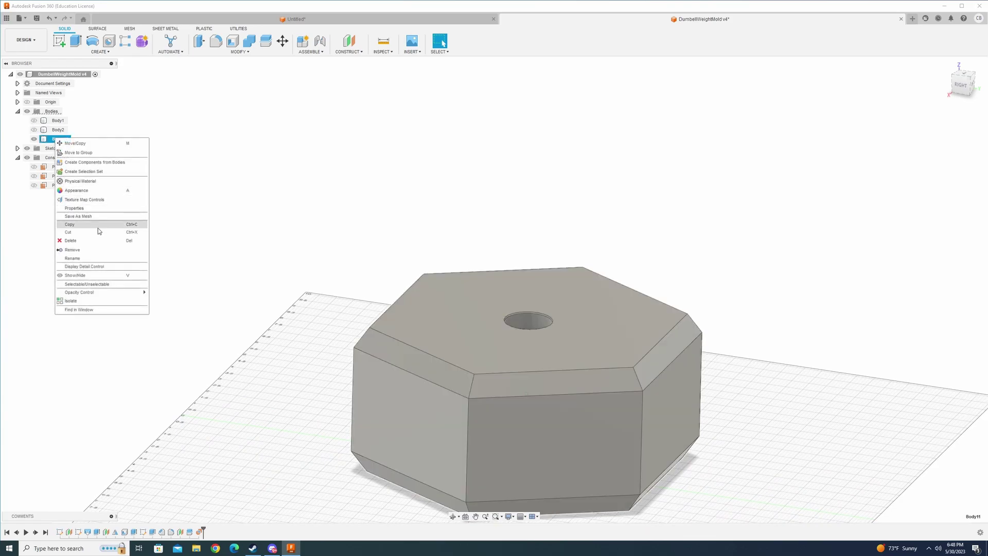
click(837, 245)
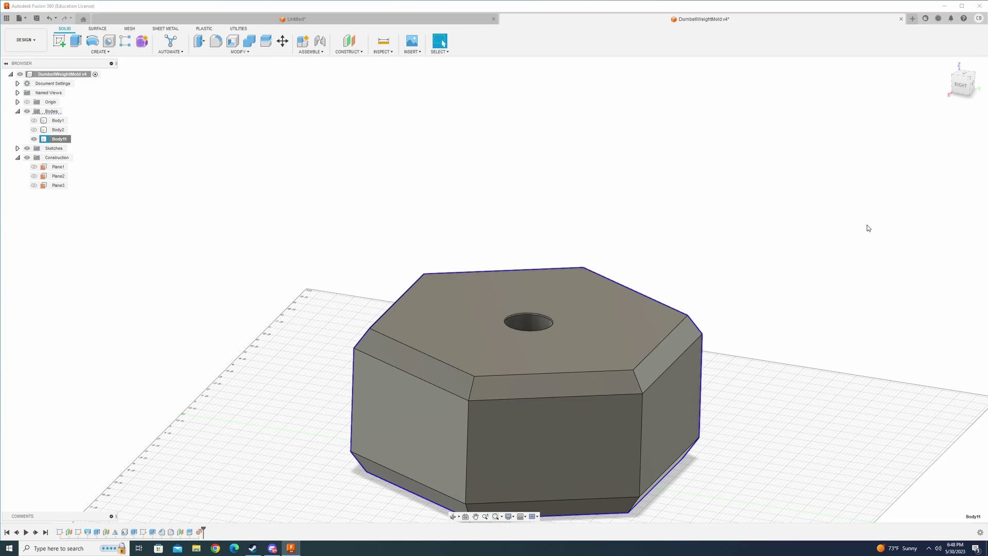
drag(879, 138, 53, 137)
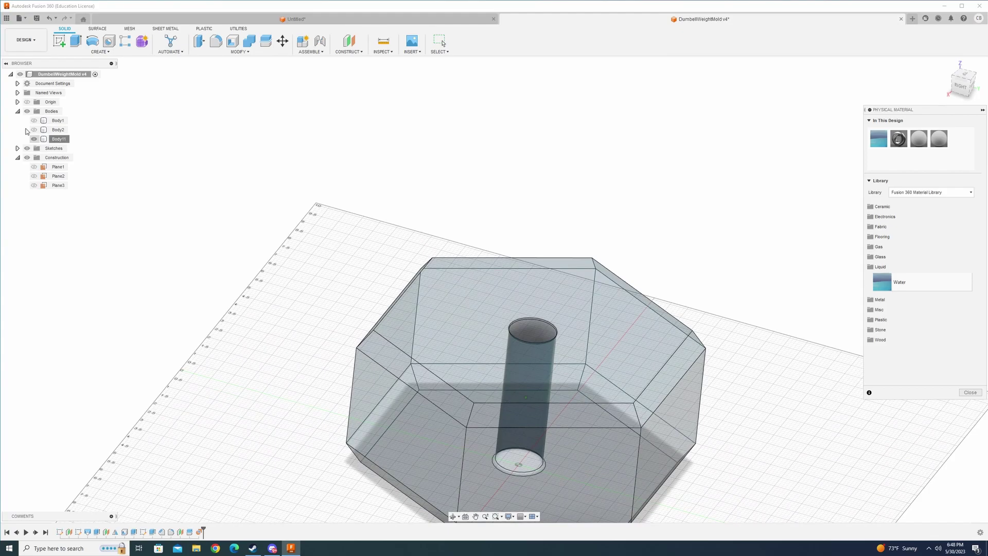
Step: Toggle the mold base Body1 on and off to examine the water fill inside it, and close the material library
click(35, 122)
click(35, 122)
click(35, 122)
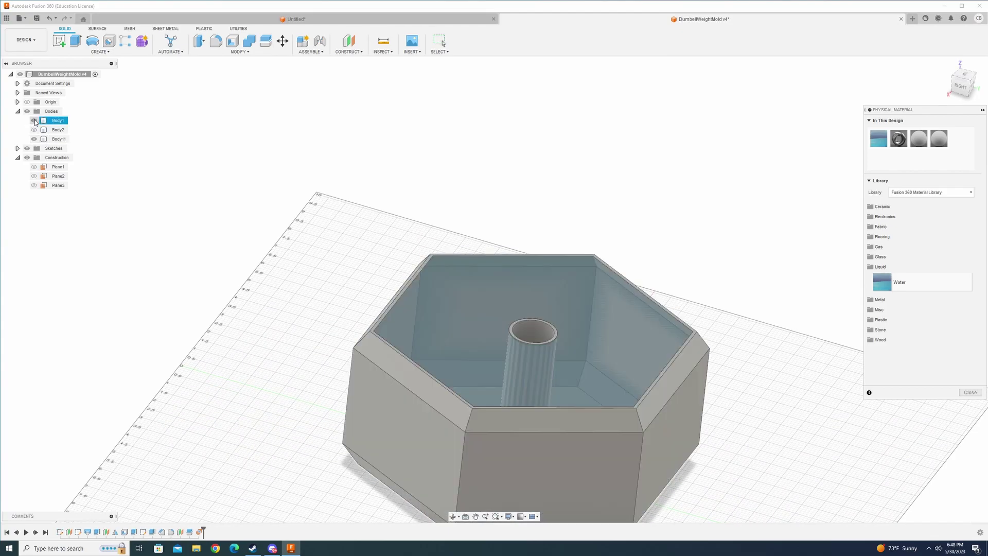
click(35, 122)
drag(963, 82, 983, 134)
click(970, 393)
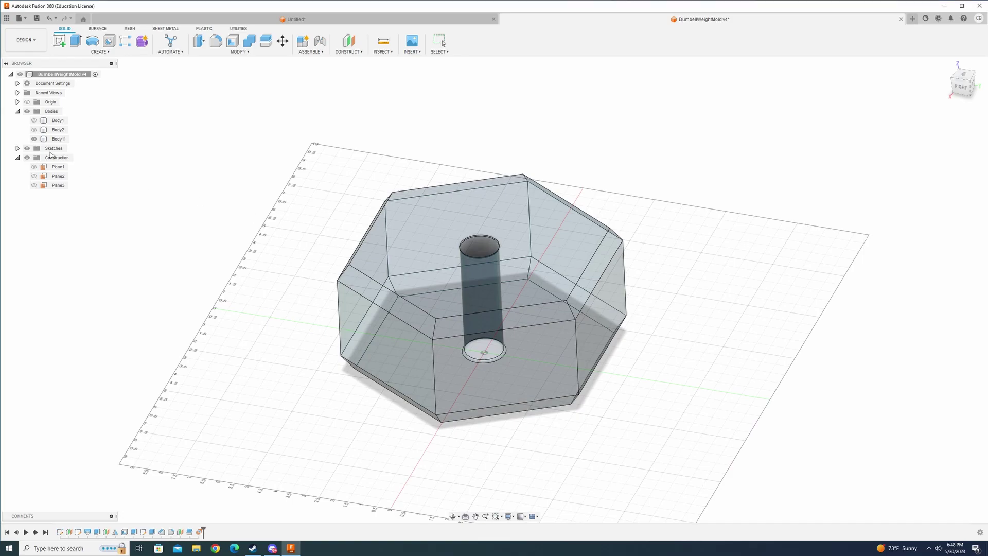
Step: Show the mold base Body1 again and review the mass and volume properties of the water body Body11
click(34, 121)
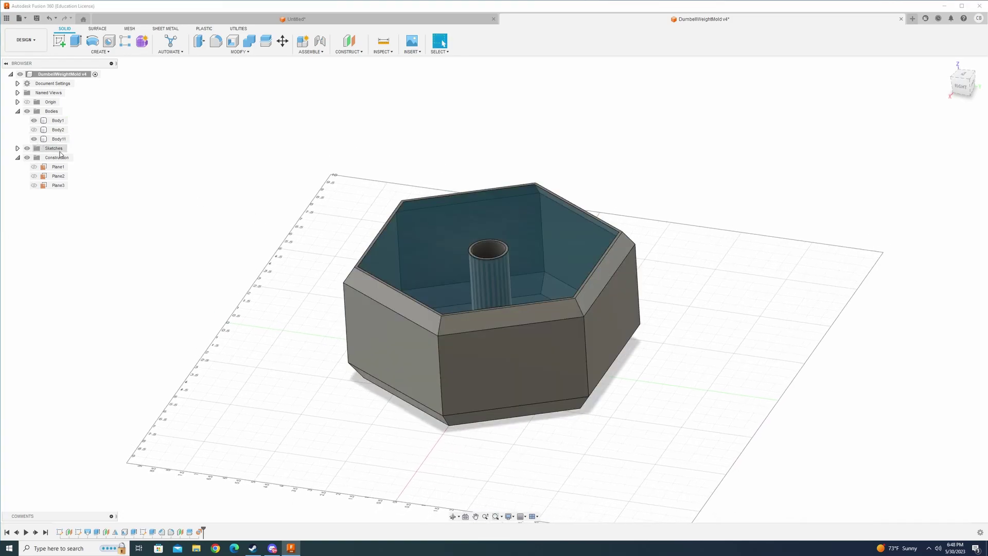
right_click(55, 139)
click(51, 140)
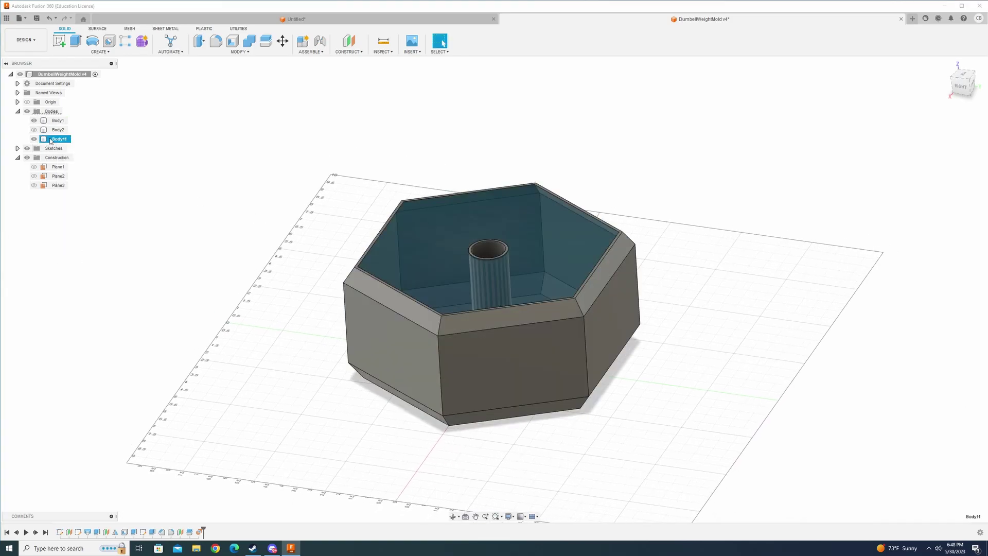
right_click(51, 140)
click(81, 211)
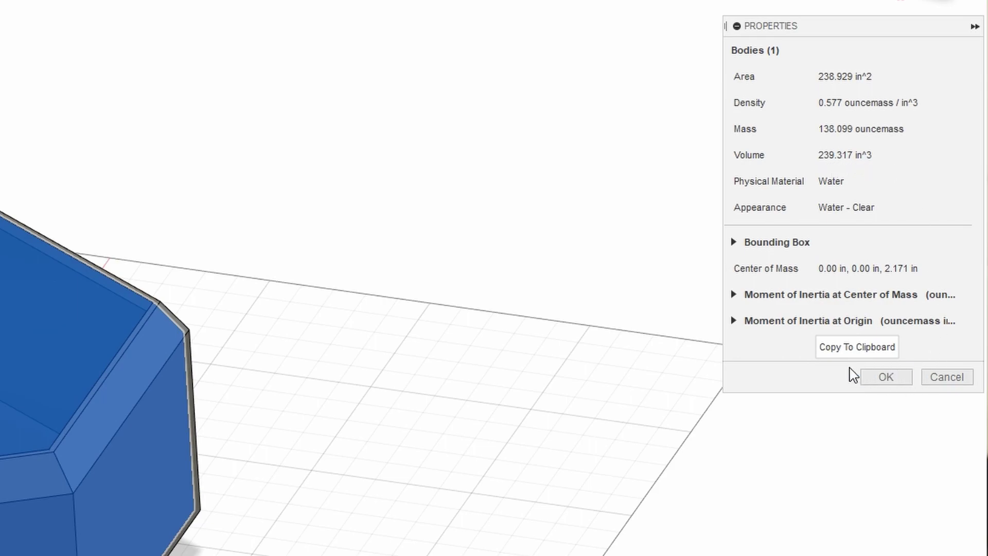
click(886, 377)
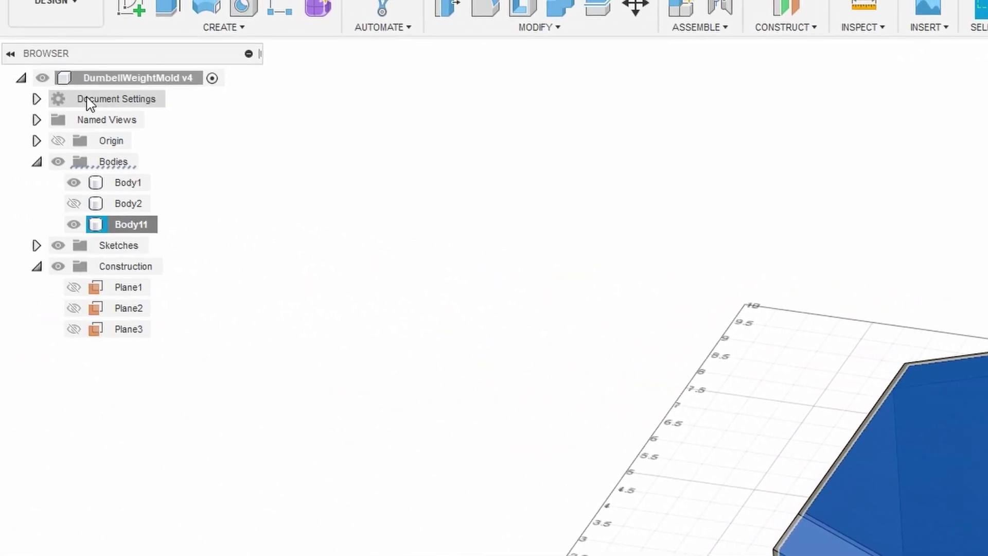
Step: Change the document's unit type to Millimeter and reopen the properties of the water body Body11
click(36, 99)
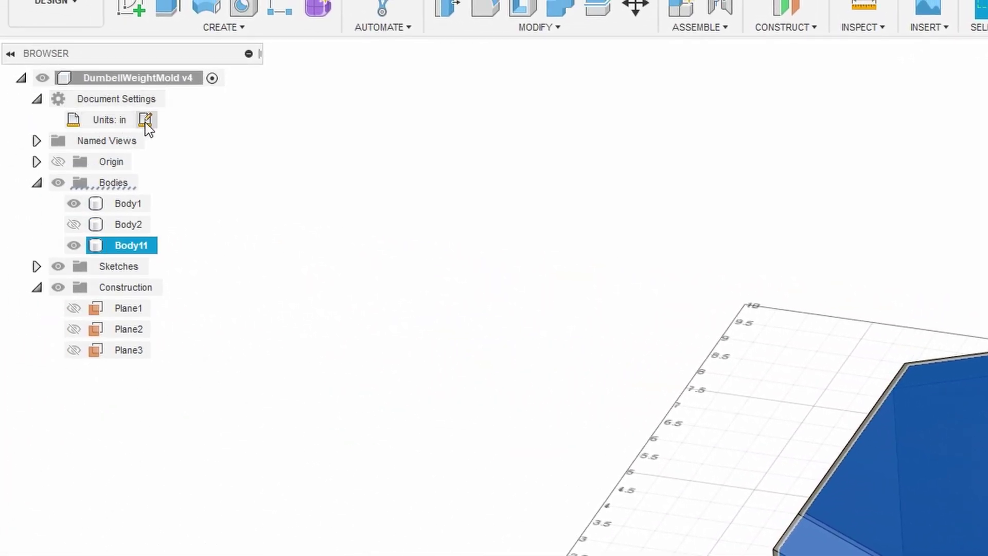
click(145, 120)
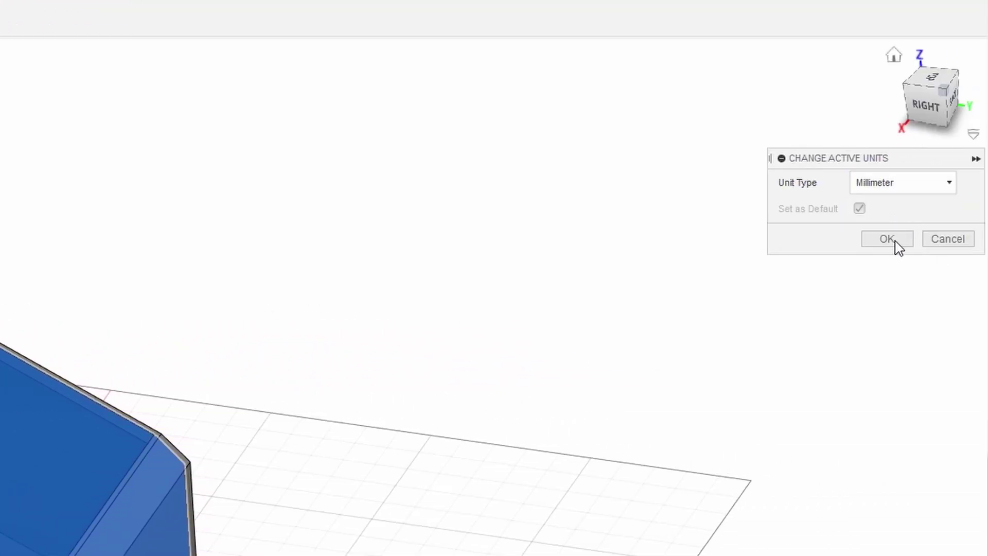
click(894, 241)
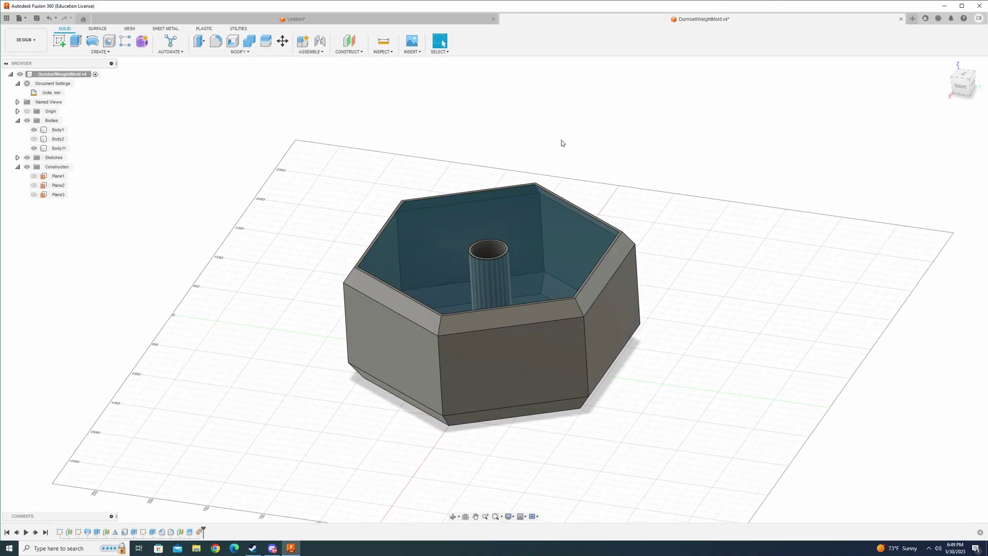
right_click(57, 149)
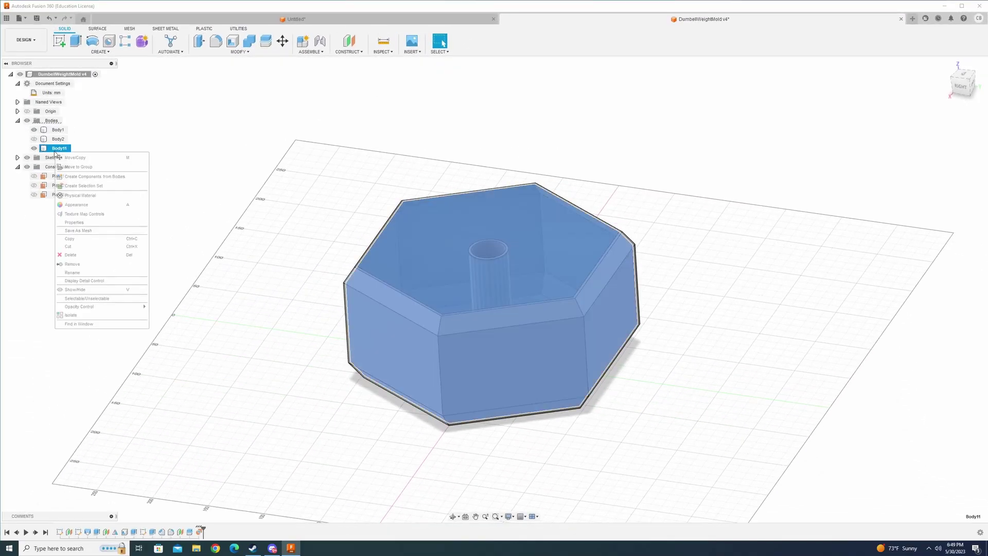
click(75, 223)
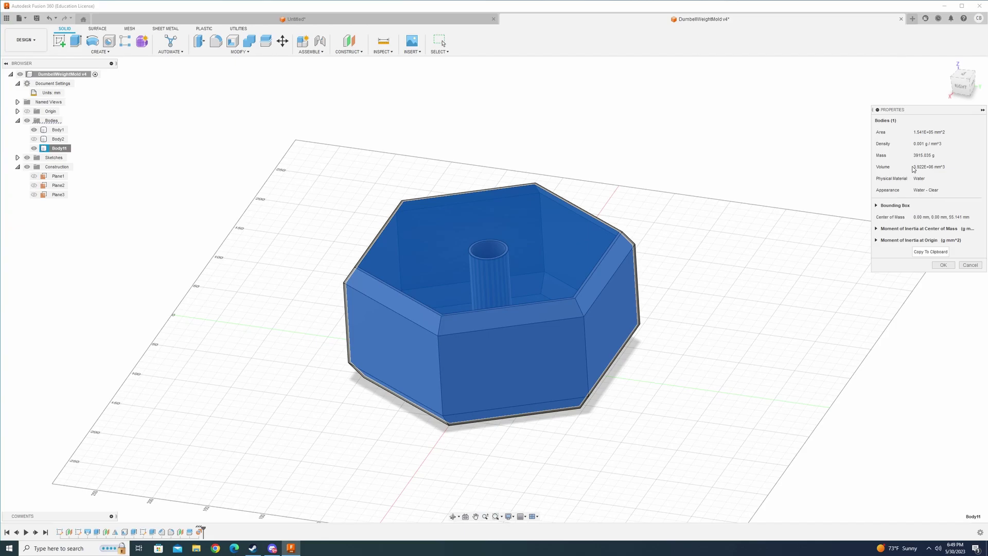